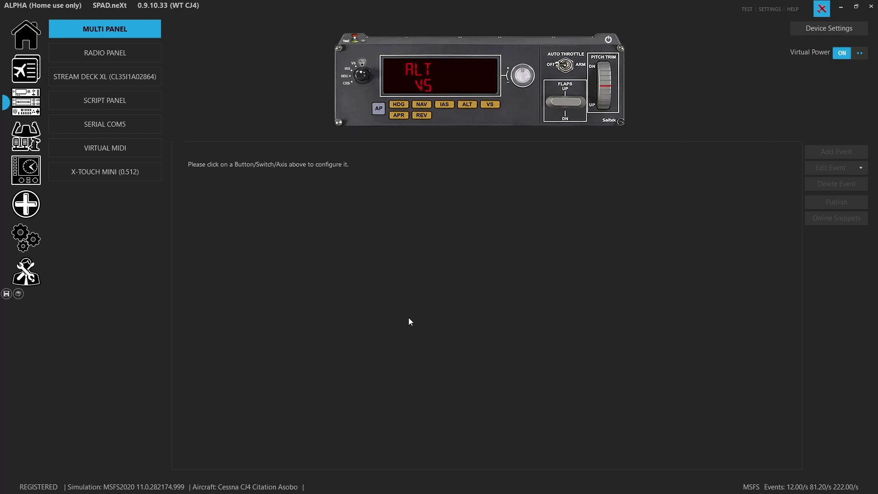
- Browse the profiles shared online, then return to local profiles and the devices page
{"action": "left_click", "coordinate": [40, 72]}
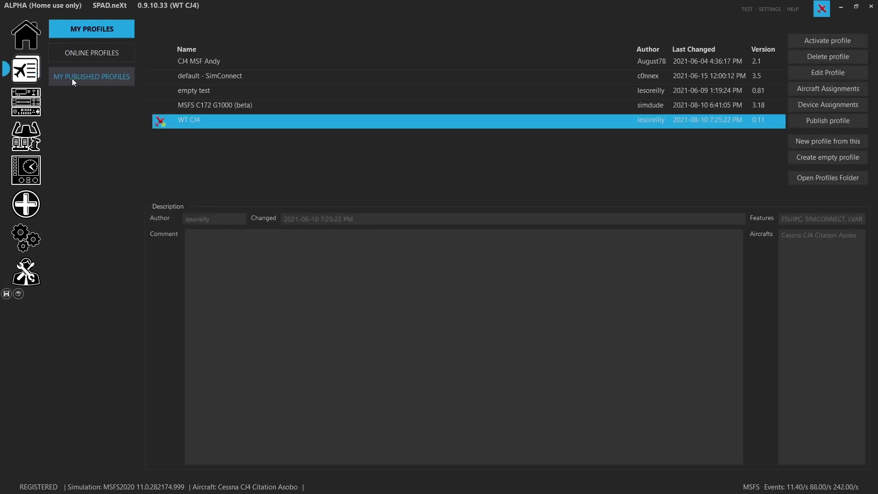
{"action": "left_click", "coordinate": [89, 54]}
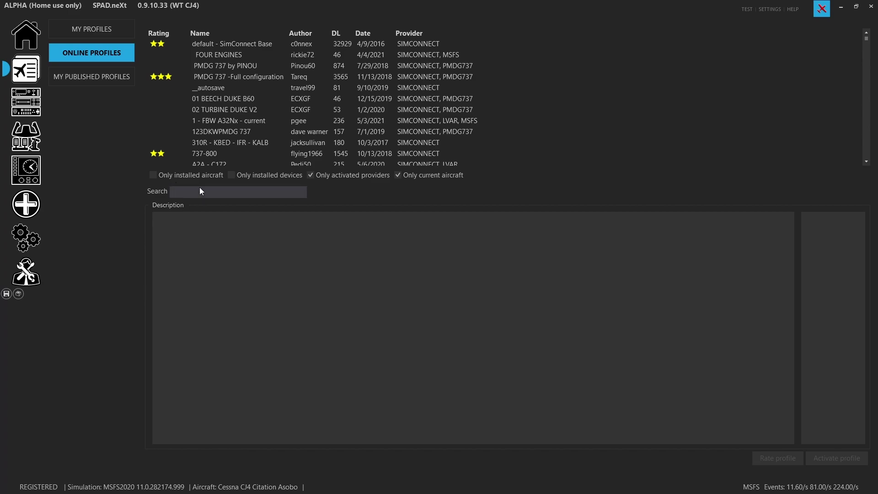
{"action": "scroll", "coordinate": [367, 158], "scroll_direction": "down", "scroll_amount": 4}
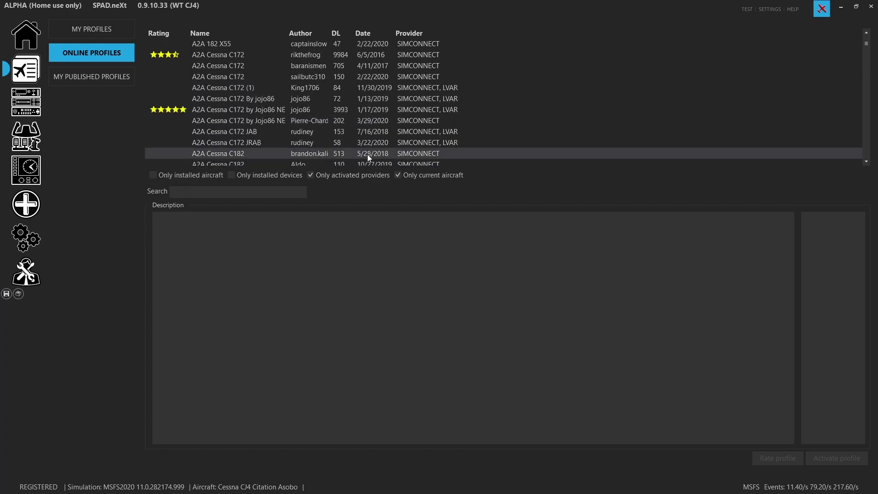
{"action": "scroll", "coordinate": [367, 154], "scroll_direction": "down", "scroll_amount": 4}
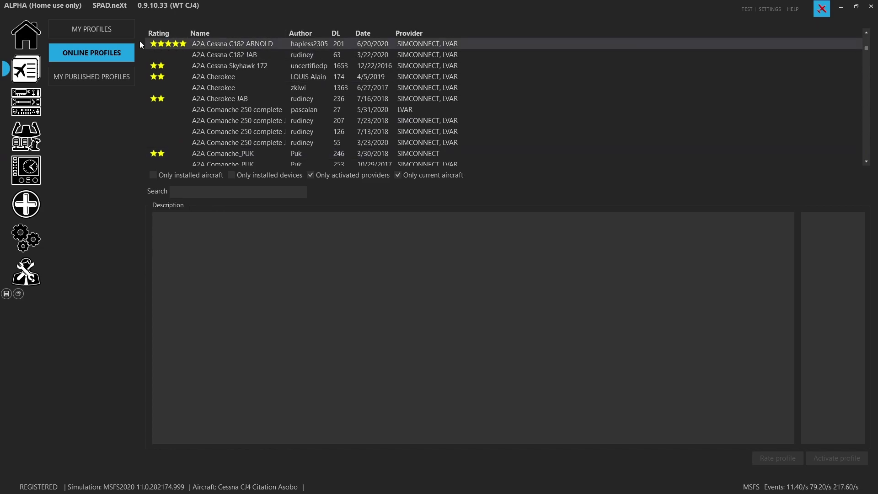
{"action": "left_click", "coordinate": [111, 36]}
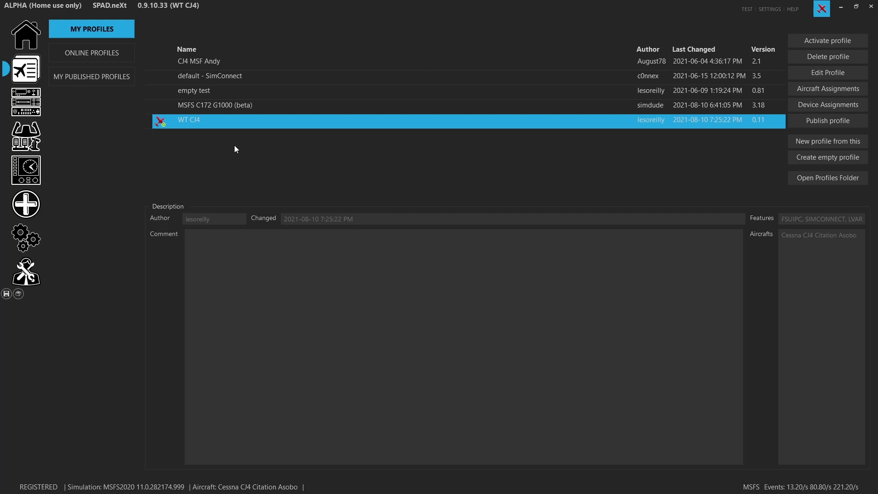
{"action": "left_click", "coordinate": [26, 110]}
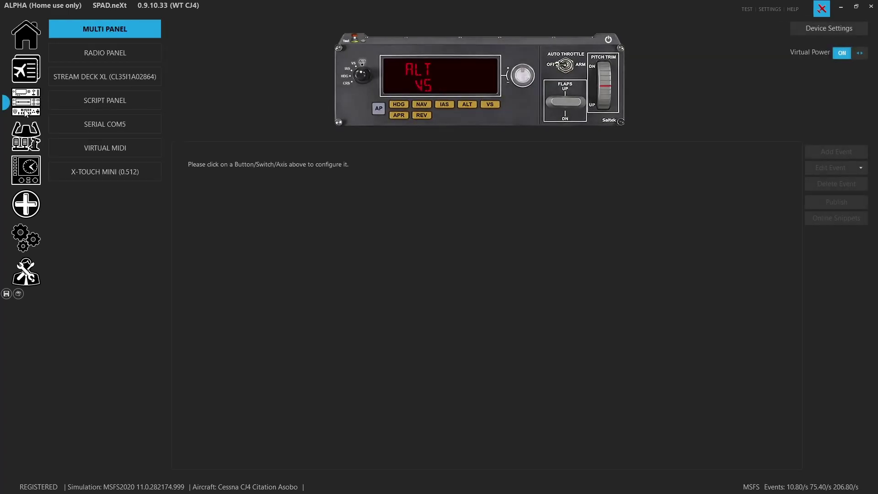
- Select the Multi Panel's ALT selector, check the addable event types, and bring up its online snippets
{"action": "left_click", "coordinate": [452, 87]}
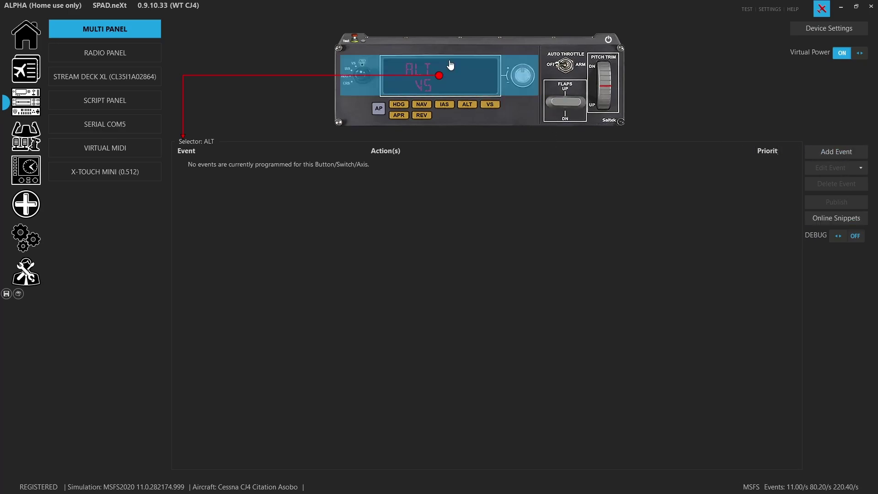
{"action": "left_click", "coordinate": [833, 153]}
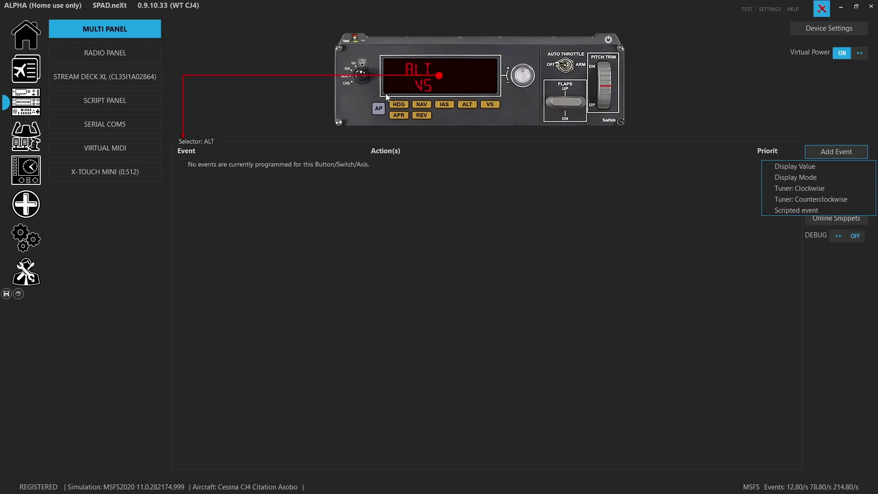
{"action": "left_click", "coordinate": [417, 90]}
{"action": "left_click", "coordinate": [411, 85]}
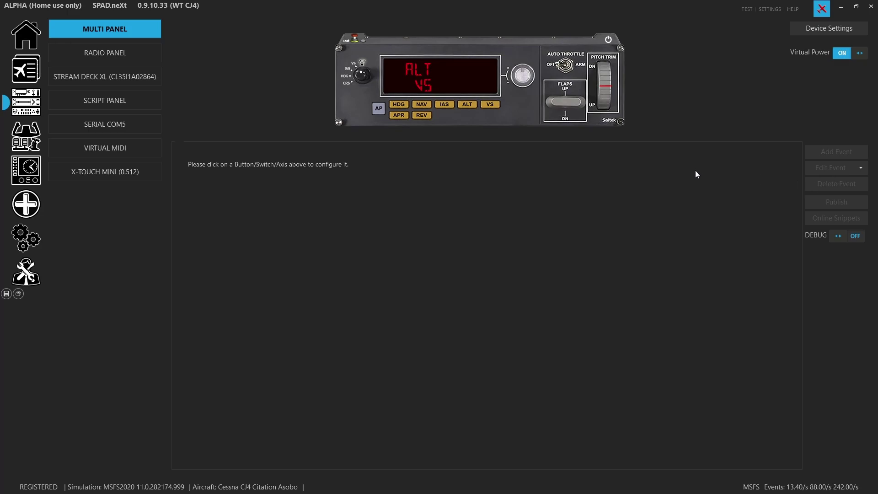
{"action": "left_click", "coordinate": [442, 93]}
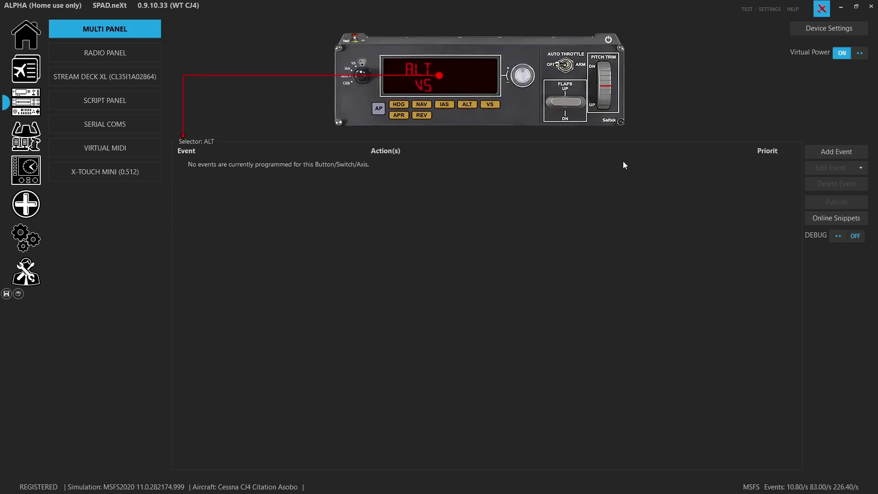
{"action": "left_click", "coordinate": [844, 217]}
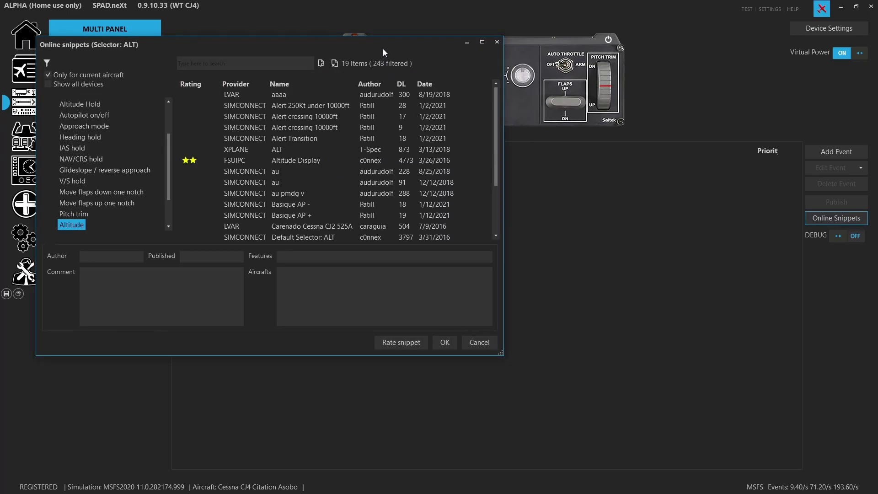
- Enlarge the snippets window and filter it to the 56 Complete Device Multi Panel snippets
{"action": "left_click_drag", "start_coordinate": [384, 42], "coordinate": [552, 28]}
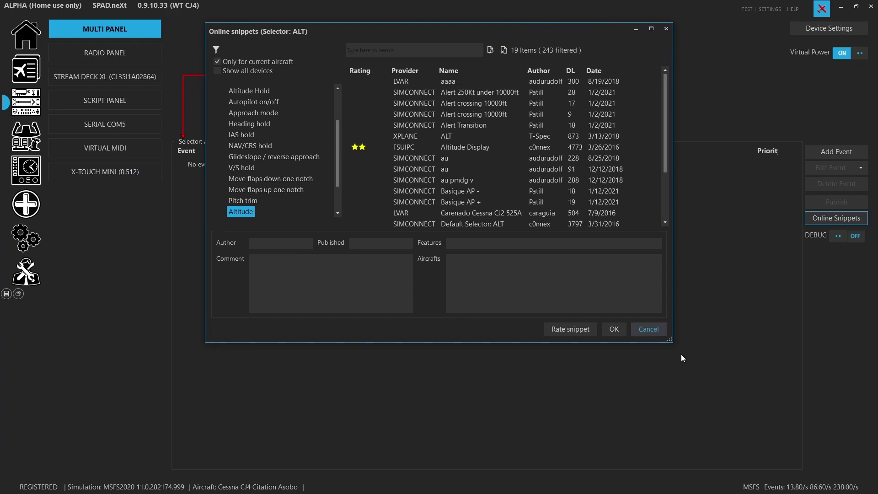
{"action": "left_click_drag", "start_coordinate": [670, 340], "coordinate": [802, 448]}
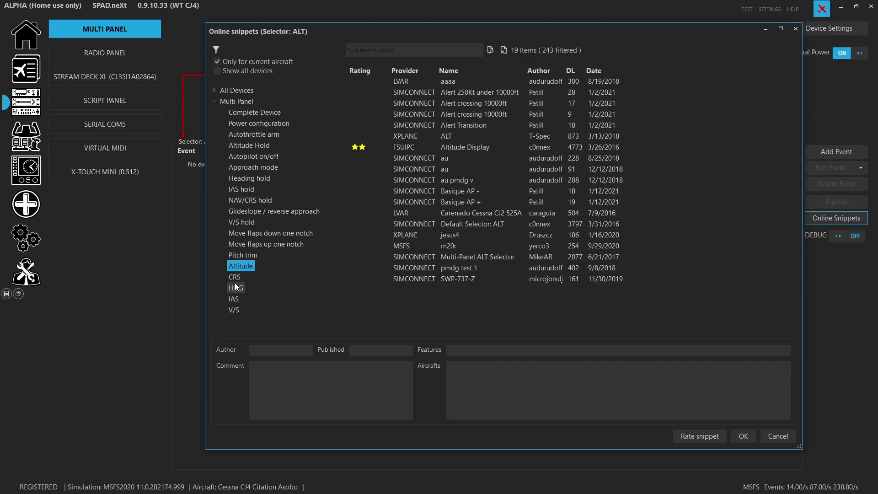
{"action": "left_click", "coordinate": [237, 112]}
{"action": "left_click_drag", "start_coordinate": [207, 183], "coordinate": [70, 188]}
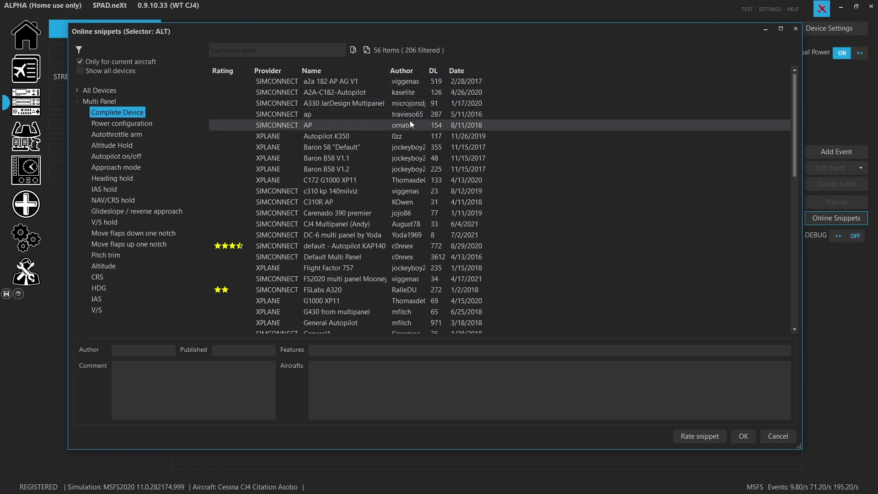
{"action": "scroll", "coordinate": [364, 184], "scroll_direction": "down", "scroll_amount": 6}
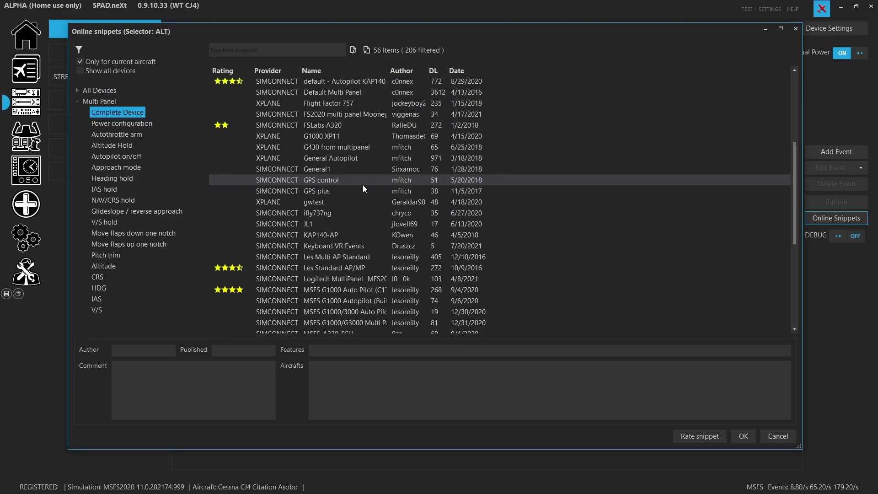
{"action": "scroll", "coordinate": [380, 213], "scroll_direction": "up", "scroll_amount": 6}
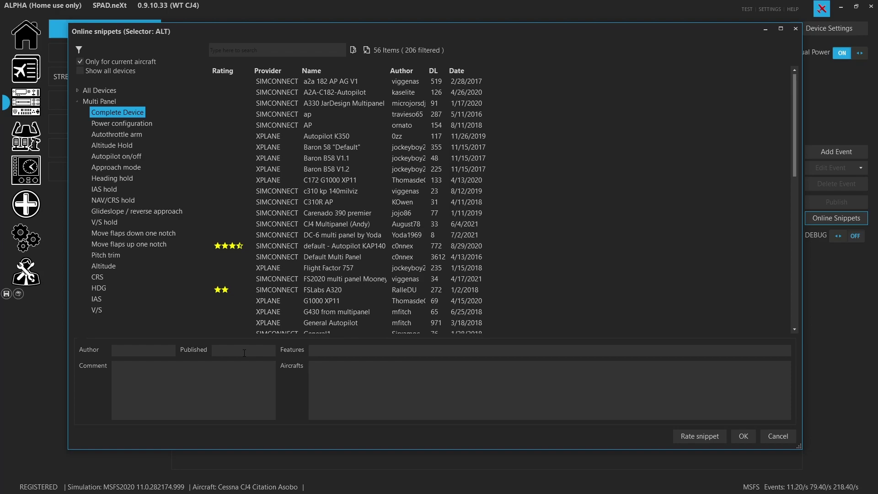
{"action": "left_click", "coordinate": [265, 49]}
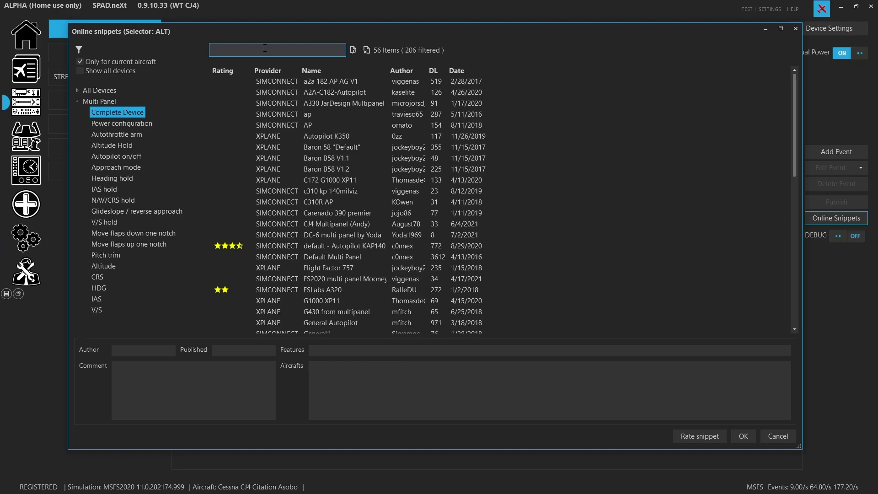
- Search by the snippet author's name, then pick and import the WT CJ4 MultiPanel Auto Pilot snippet
{"action": "type", "text": "lesoreilly"}
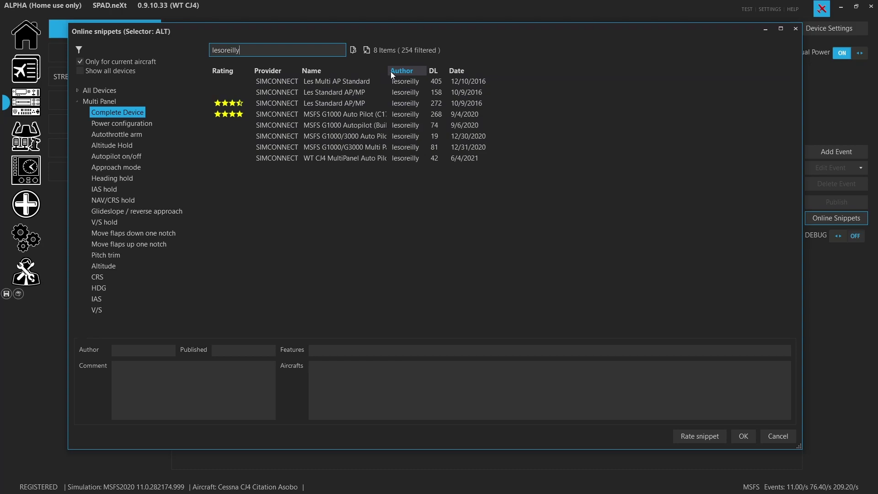
{"action": "left_click_drag", "start_coordinate": [389, 71], "coordinate": [472, 80]}
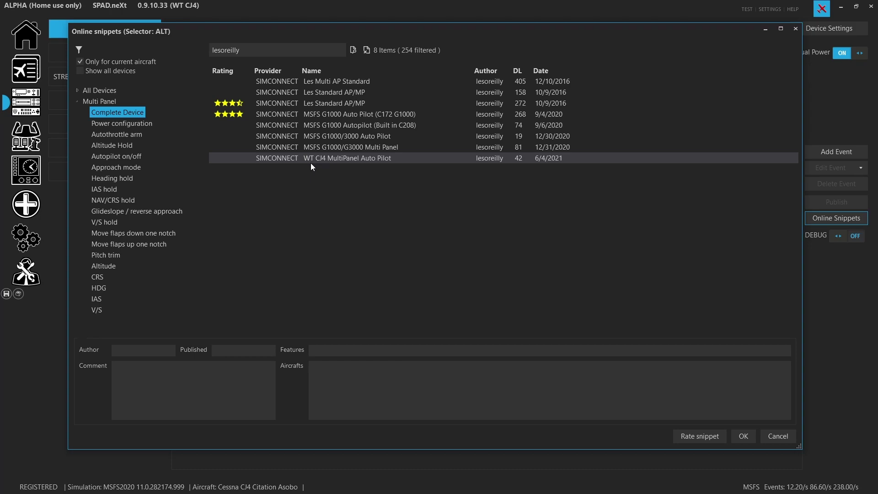
{"action": "left_click", "coordinate": [350, 160]}
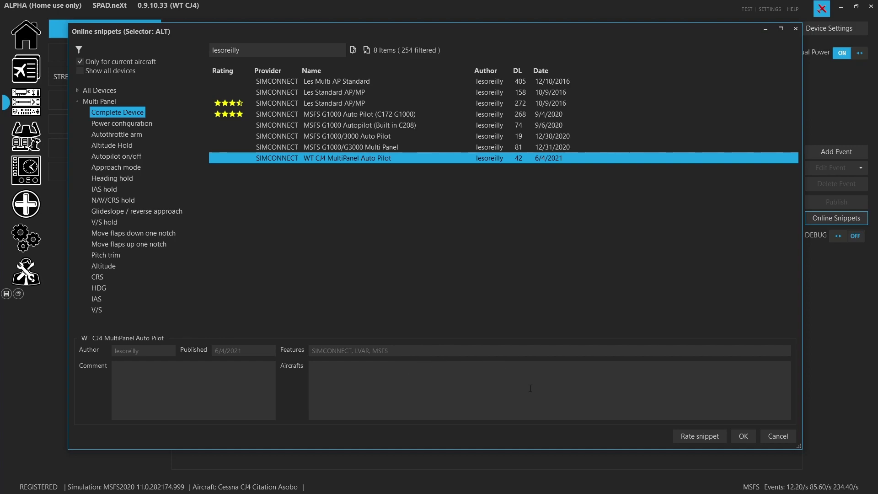
{"action": "left_click", "coordinate": [741, 437]}
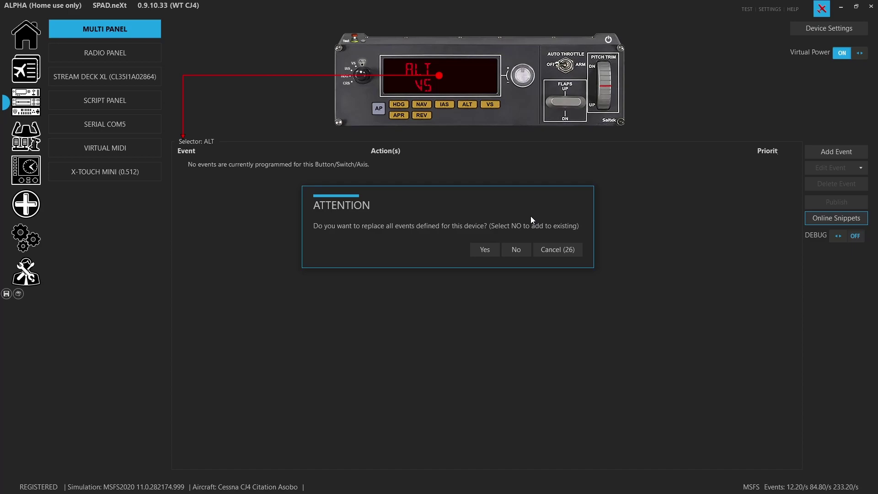
- Confirm replacing all Multi Panel events with the snippet and save the profile
{"action": "left_click", "coordinate": [485, 251]}
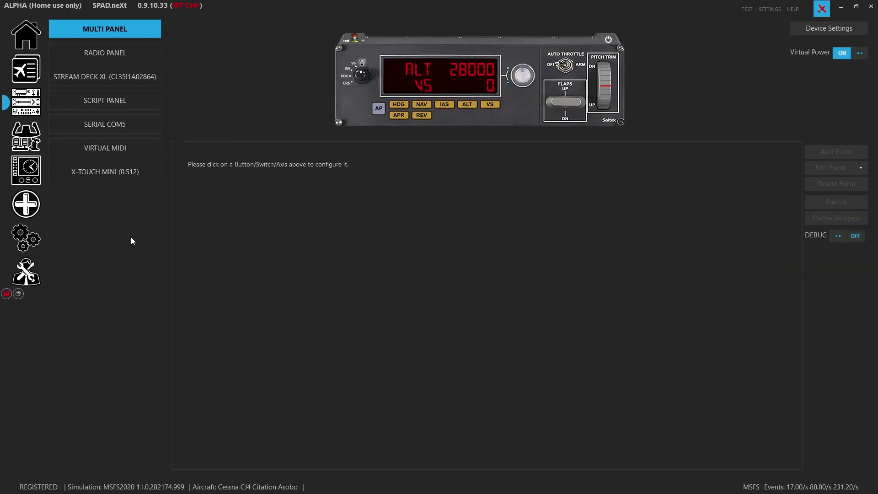
{"action": "left_click", "coordinate": [8, 293]}
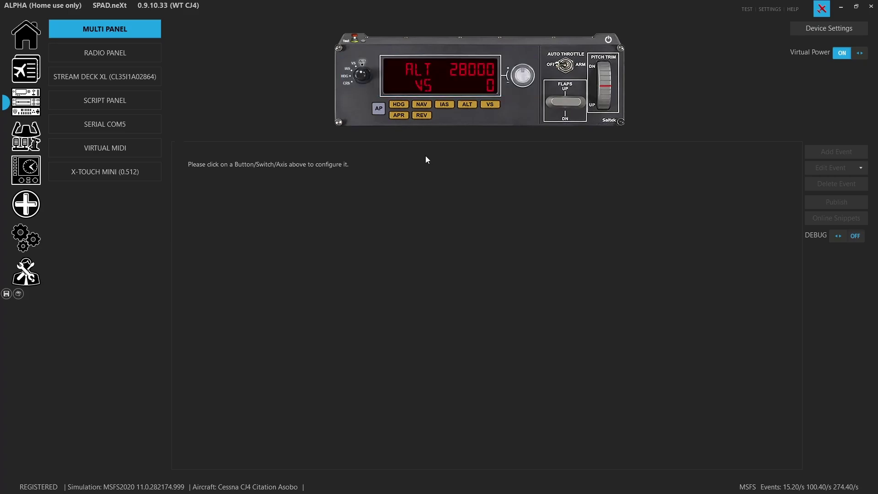
- Review the imported ALT knob-turn events, then the VS and IAS selector events
{"action": "left_click", "coordinate": [424, 76]}
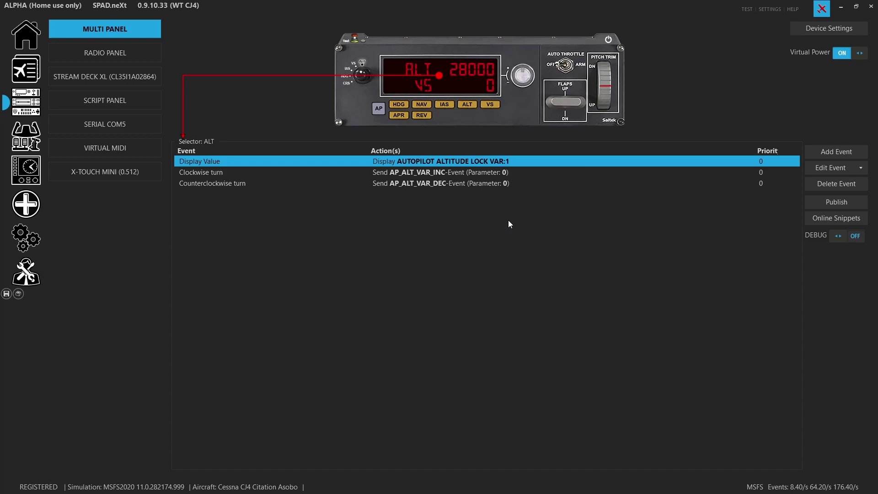
{"action": "left_click", "coordinate": [448, 172]}
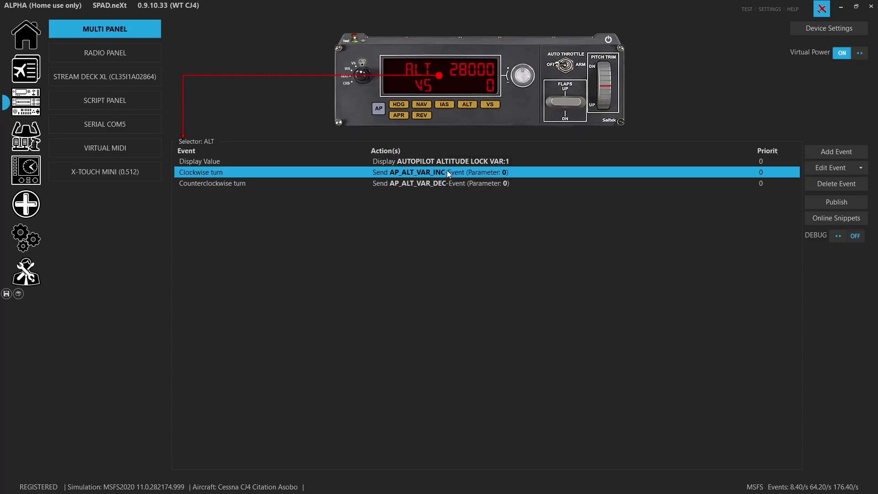
{"action": "left_click", "coordinate": [442, 183]}
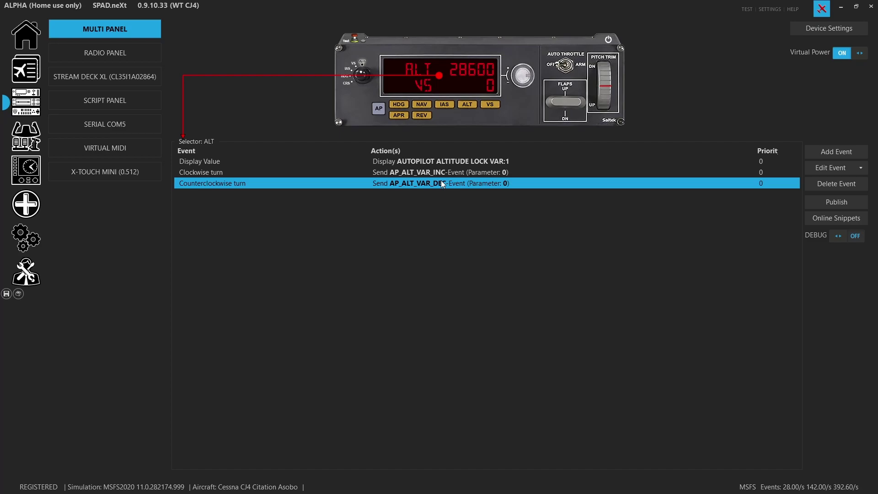
{"action": "left_click", "coordinate": [427, 97]}
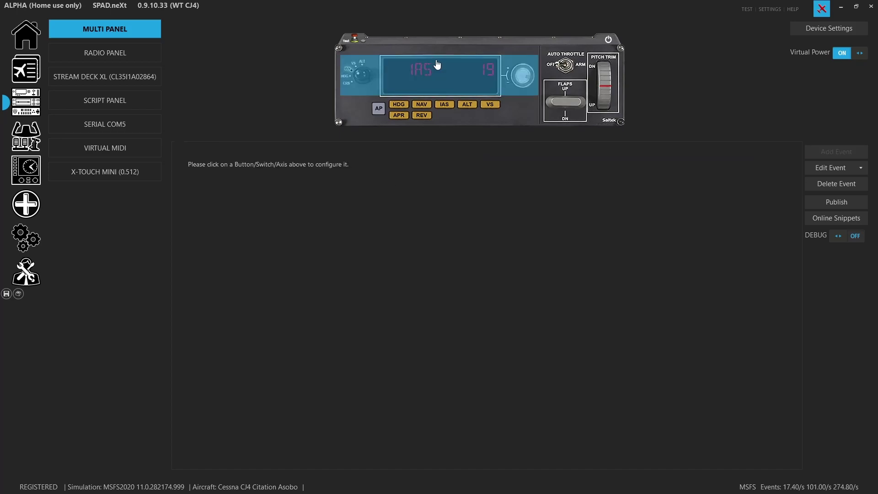
{"action": "left_click", "coordinate": [437, 65]}
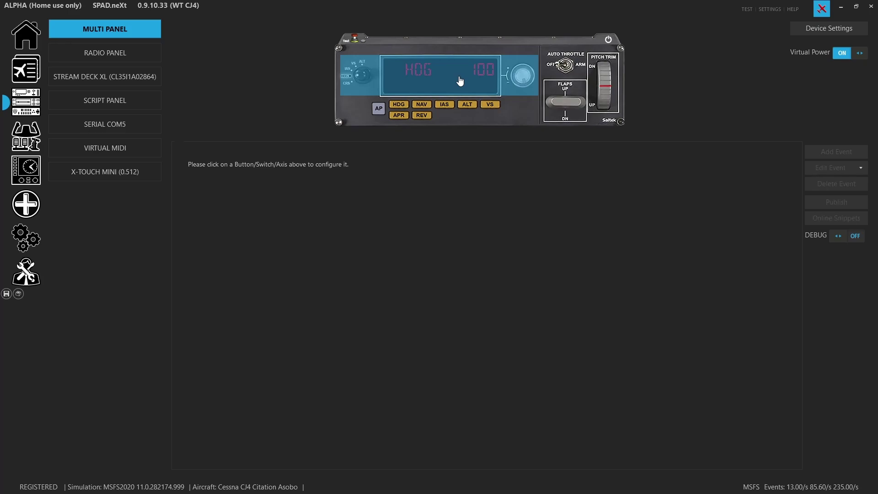
- Show the HDG selector's events, whose knob turns adjust AUTOPILOT HEADING LOCK DIR
{"action": "left_click", "coordinate": [458, 78]}
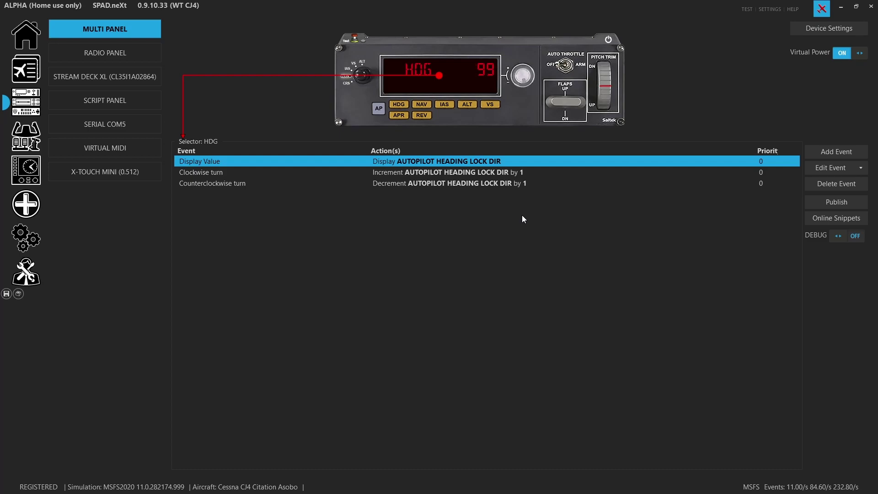
- Review the HDG clockwise turn's Increment action and switch acceleration on for that turn
{"action": "double_click", "coordinate": [470, 174]}
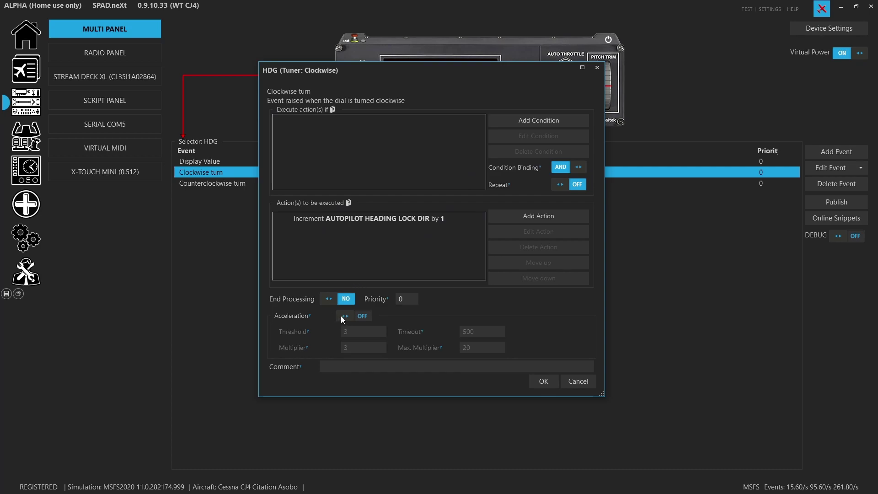
{"action": "double_click", "coordinate": [468, 221]}
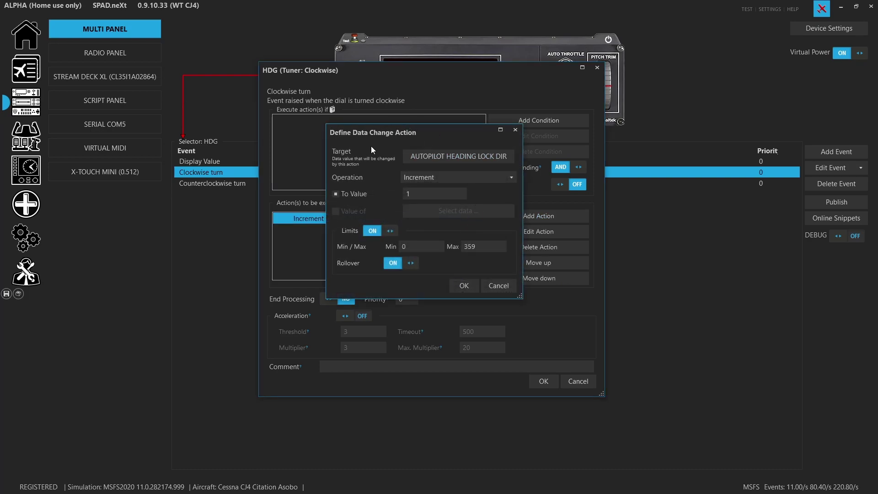
{"action": "left_click", "coordinate": [551, 222]}
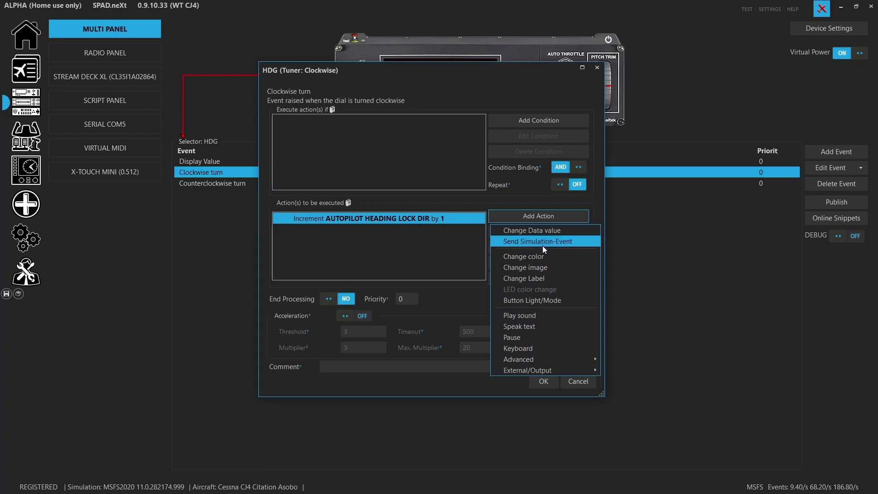
{"action": "left_click", "coordinate": [476, 292]}
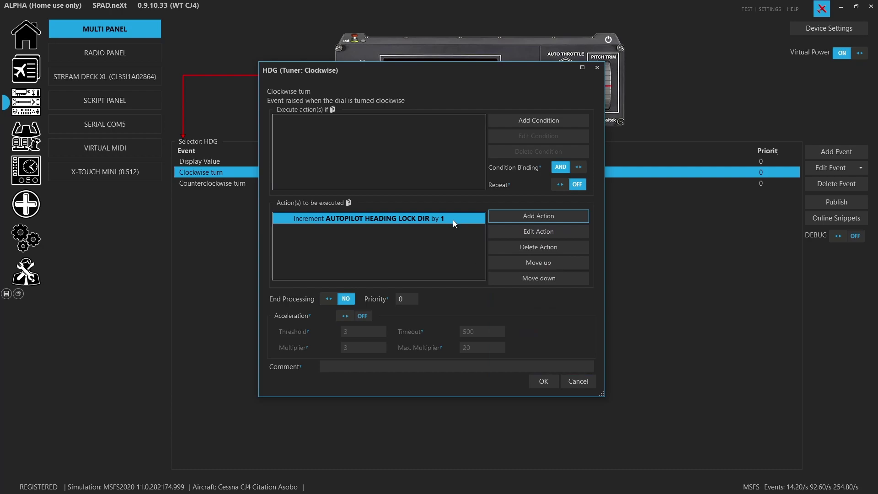
{"action": "left_click", "coordinate": [345, 317]}
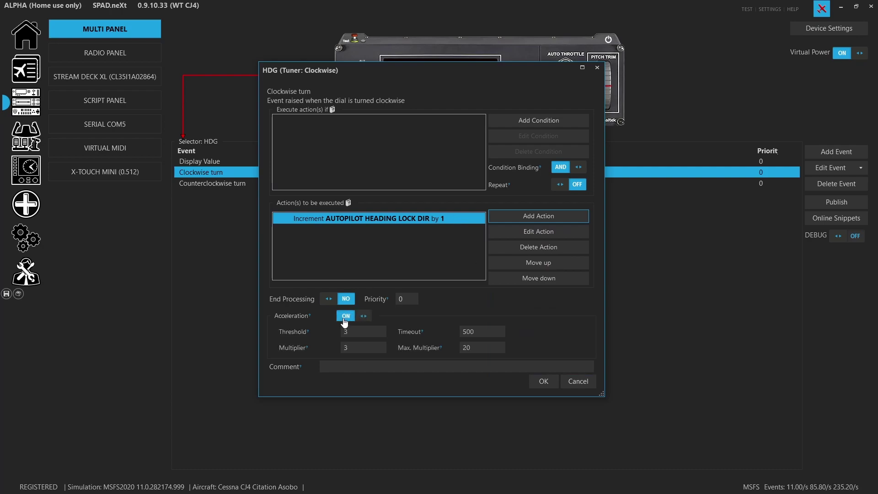
{"action": "left_click", "coordinate": [539, 384]}
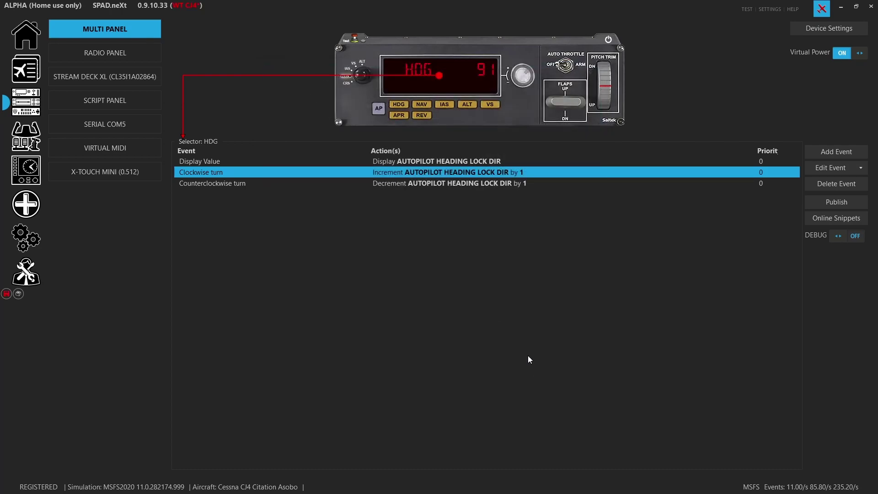
{"action": "double_click", "coordinate": [450, 186]}
- Turn acceleration on for the HDG counterclockwise turn and save the WT CJ4 profile
{"action": "double_click", "coordinate": [412, 222]}
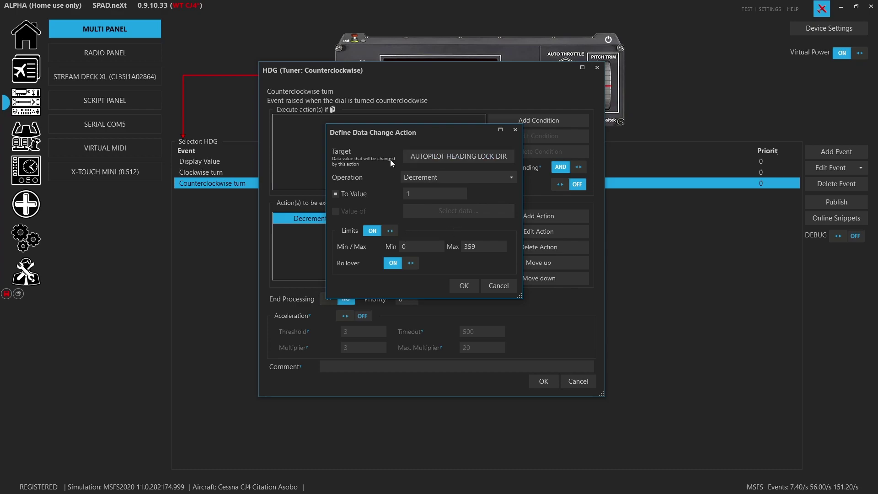
{"action": "left_click", "coordinate": [474, 286]}
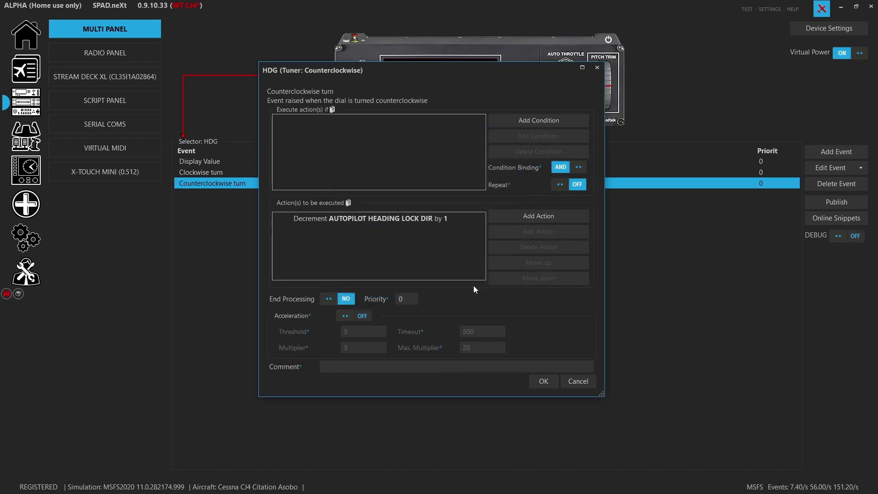
{"action": "left_click", "coordinate": [345, 316]}
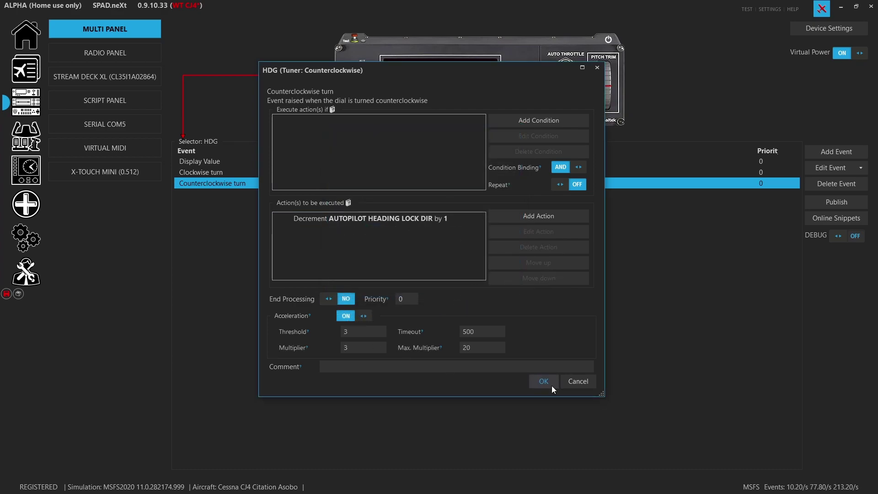
{"action": "left_click", "coordinate": [549, 382]}
{"action": "left_click", "coordinate": [6, 294]}
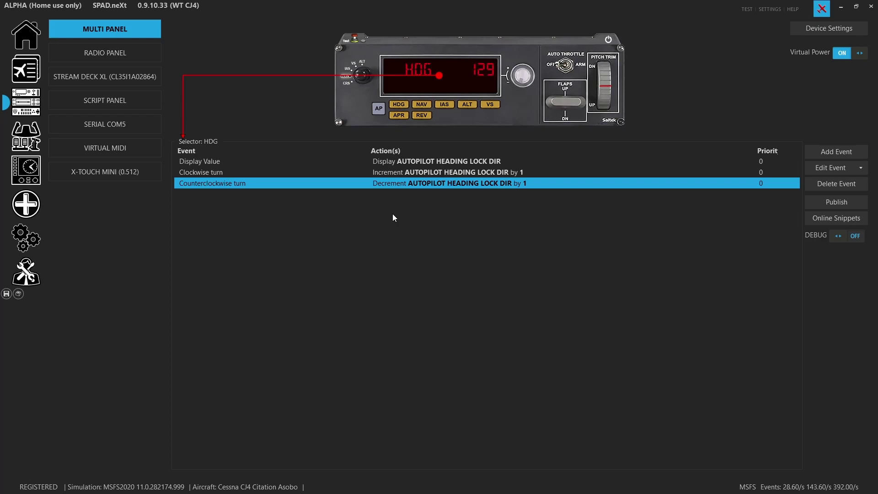
- Recheck the HDG counterclockwise turn unchanged, then show the CRS selector's NAV OBS:1 events
{"action": "double_click", "coordinate": [391, 182]}
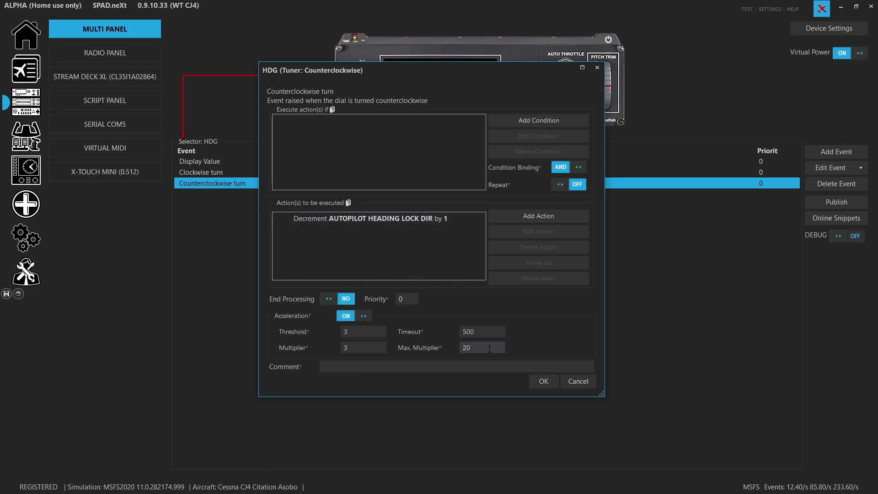
{"action": "left_click", "coordinate": [585, 382]}
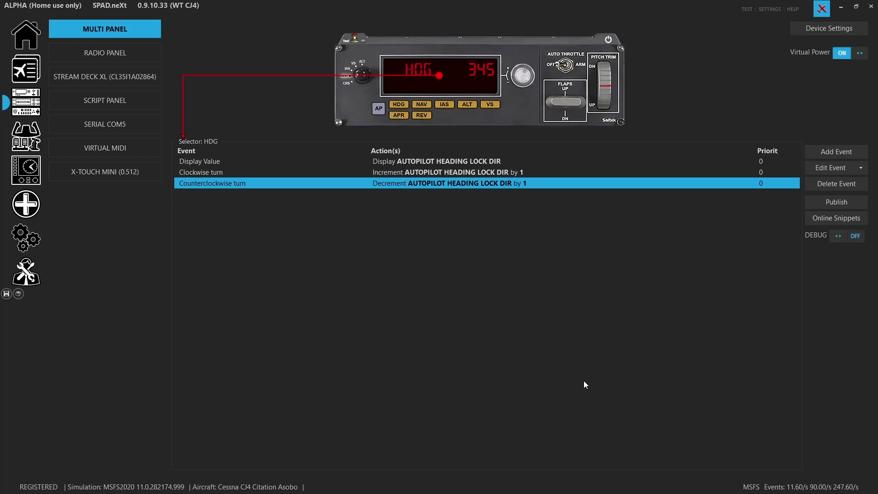
{"action": "left_click", "coordinate": [442, 77]}
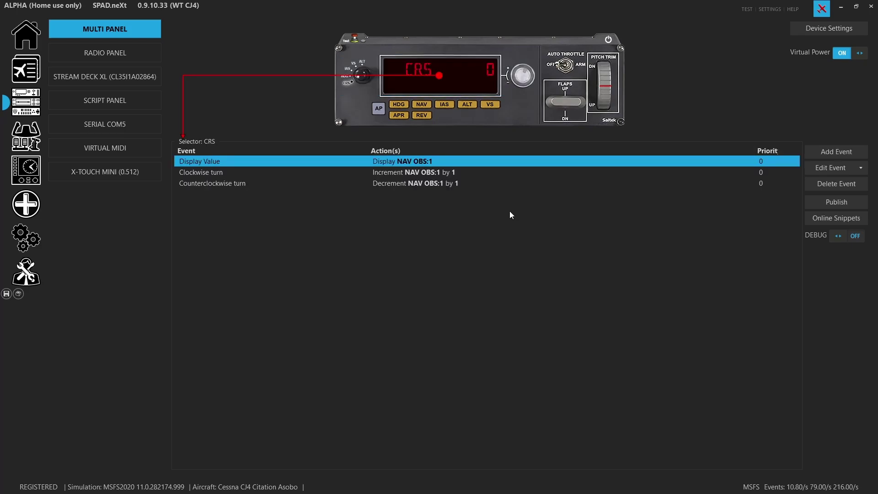
- Enable acceleration on both CRS knob turns, then show the autopilot button's AP_MASTER events
{"action": "double_click", "coordinate": [455, 175]}
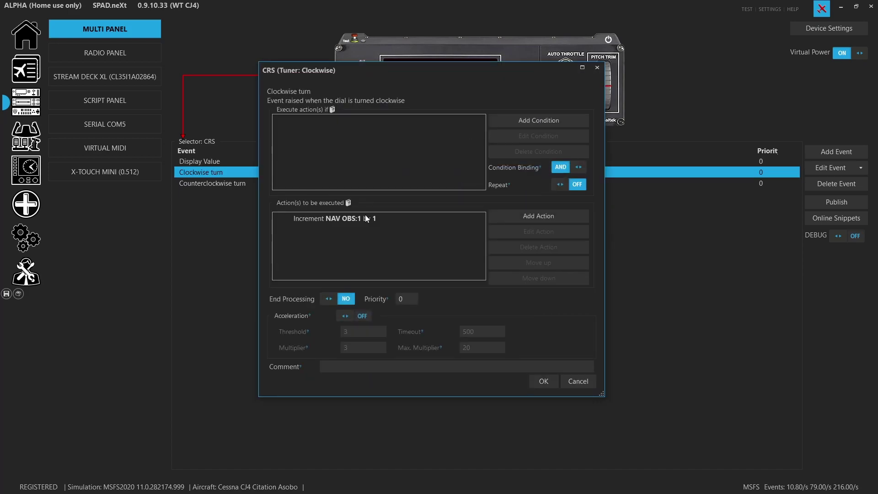
{"action": "left_click", "coordinate": [362, 317]}
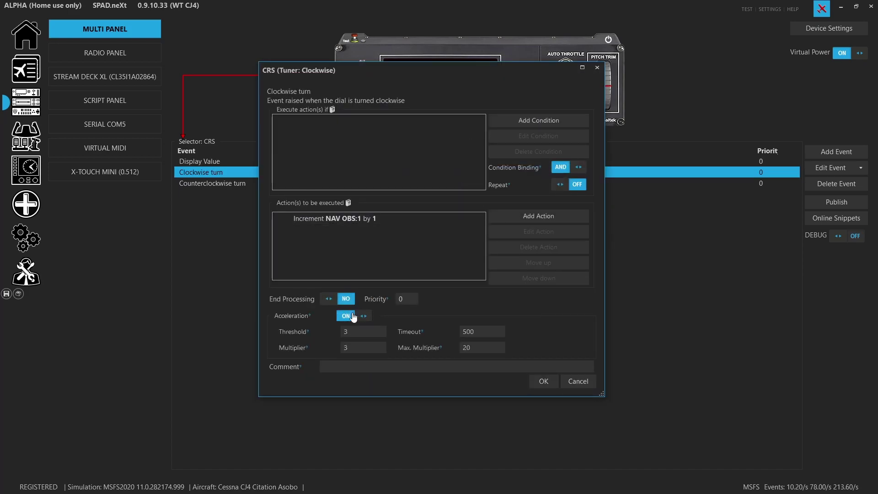
{"action": "left_click", "coordinate": [537, 384]}
{"action": "double_click", "coordinate": [459, 185]}
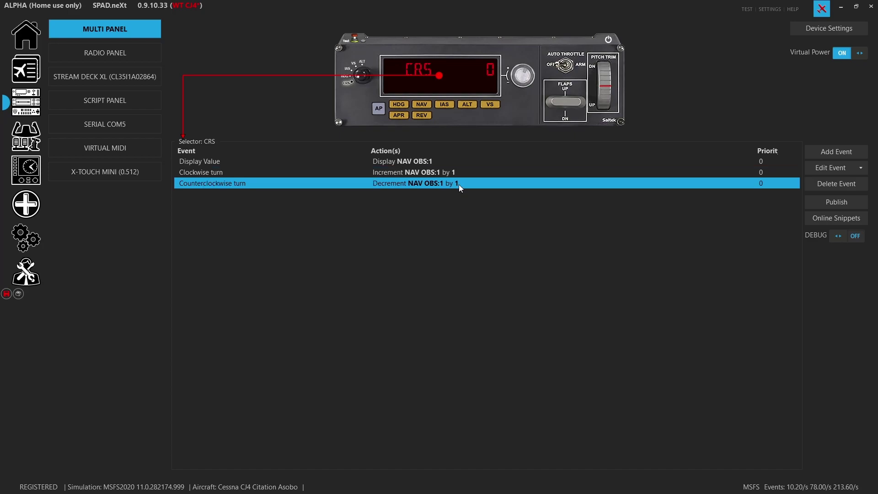
{"action": "left_click", "coordinate": [358, 316]}
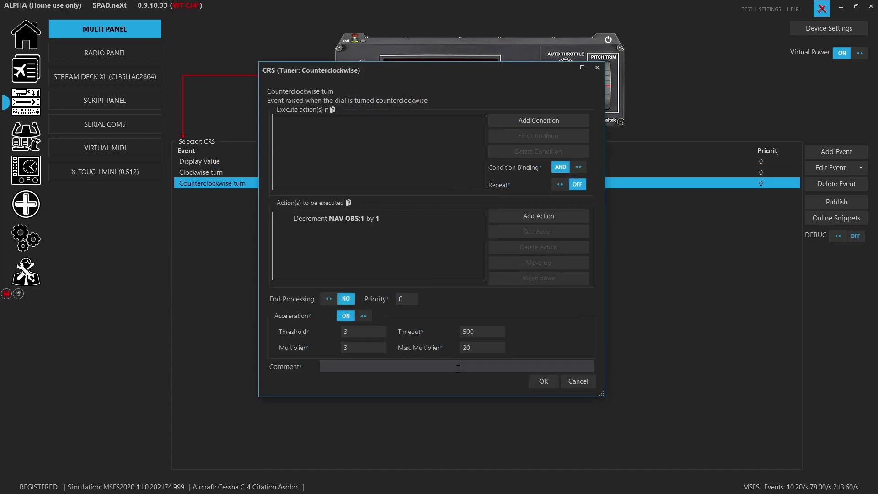
{"action": "left_click", "coordinate": [545, 380]}
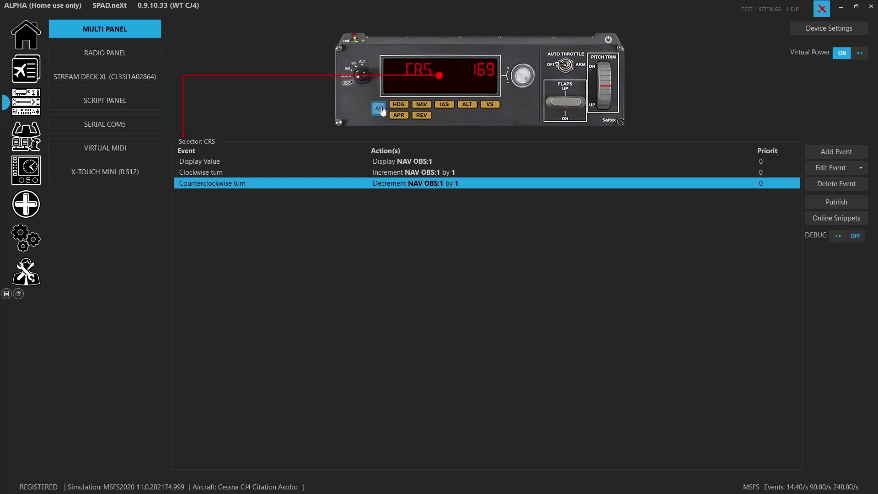
{"action": "left_click", "coordinate": [379, 110]}
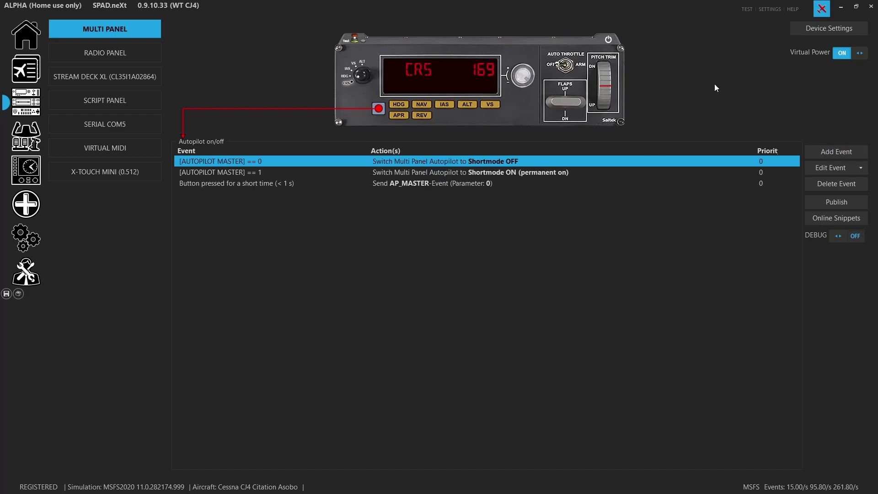
{"action": "left_click", "coordinate": [850, 148]}
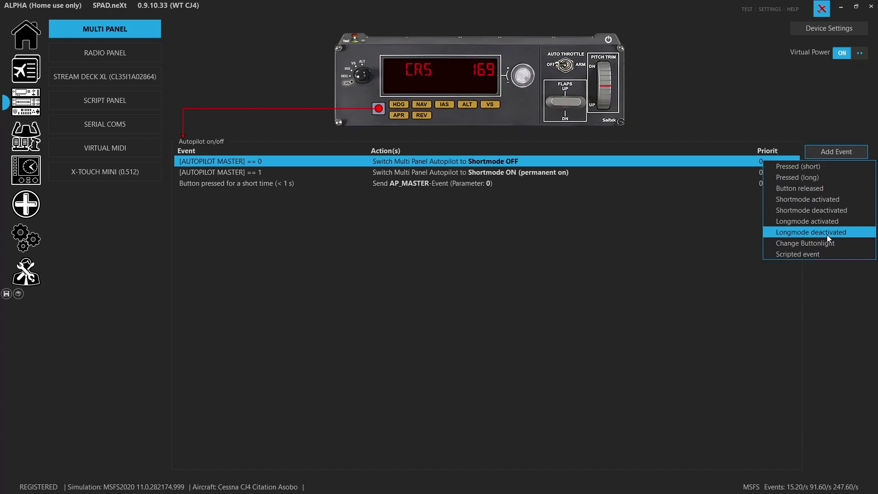
{"action": "left_click", "coordinate": [819, 210]}
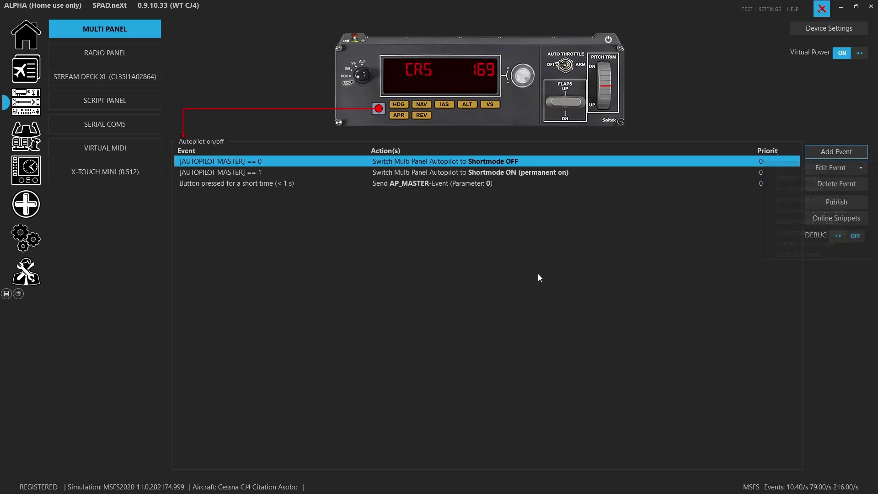
{"action": "double_click", "coordinate": [416, 163]}
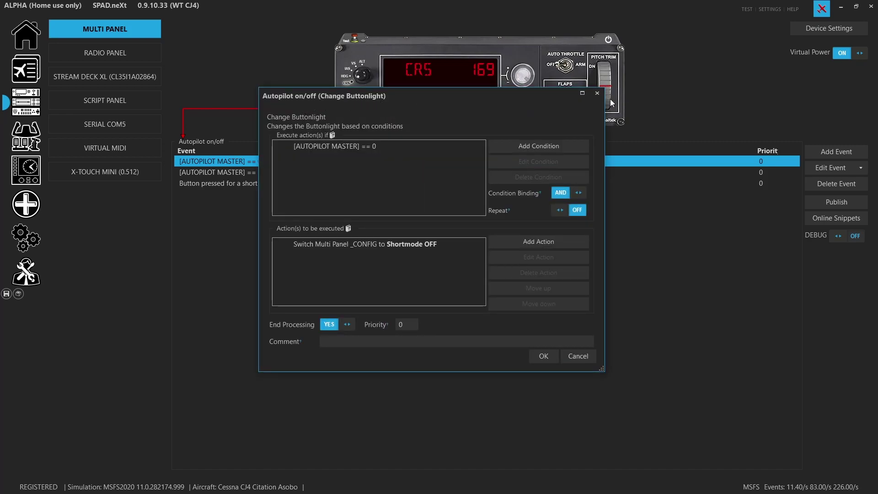
{"action": "left_click", "coordinate": [597, 94]}
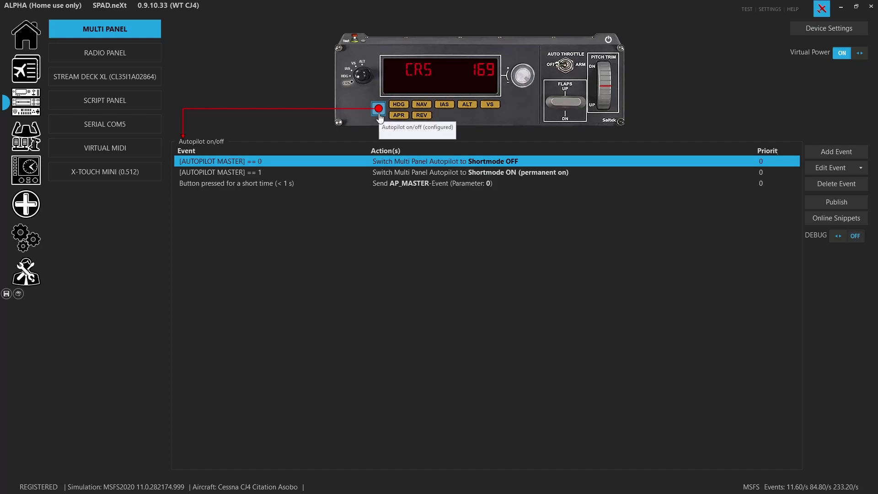
{"action": "left_click", "coordinate": [448, 188]}
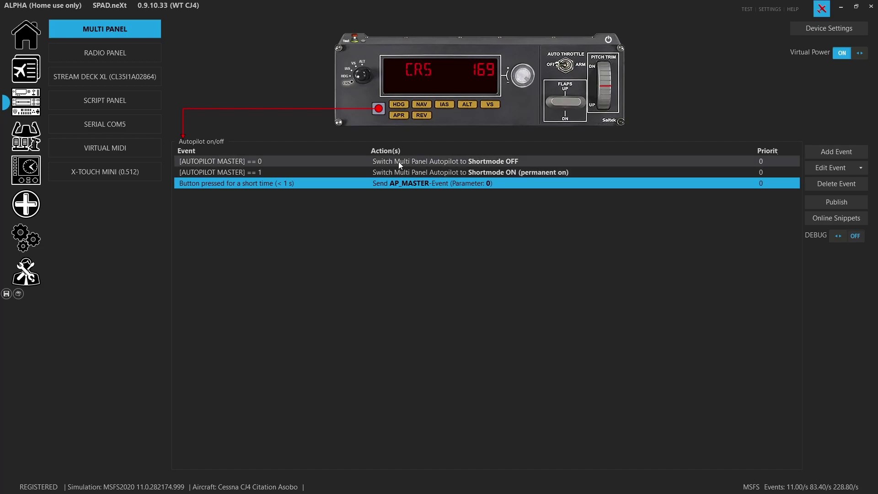
{"action": "double_click", "coordinate": [394, 187]}
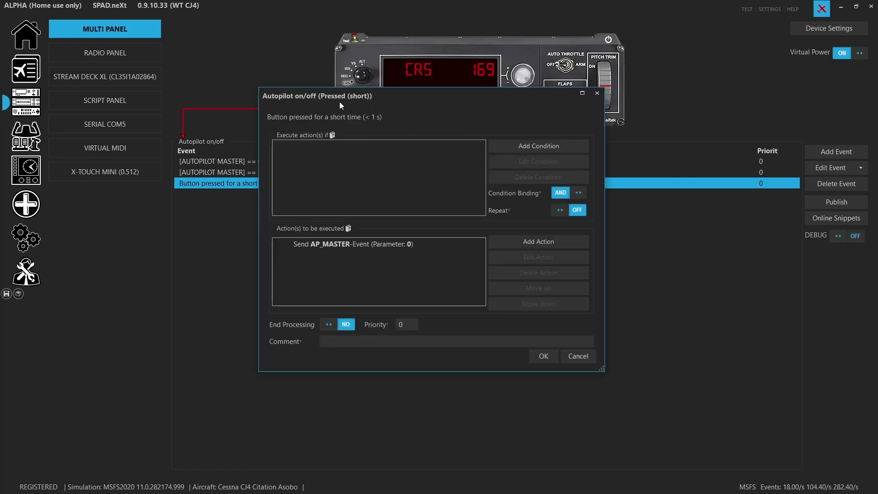
{"action": "left_click", "coordinate": [592, 358]}
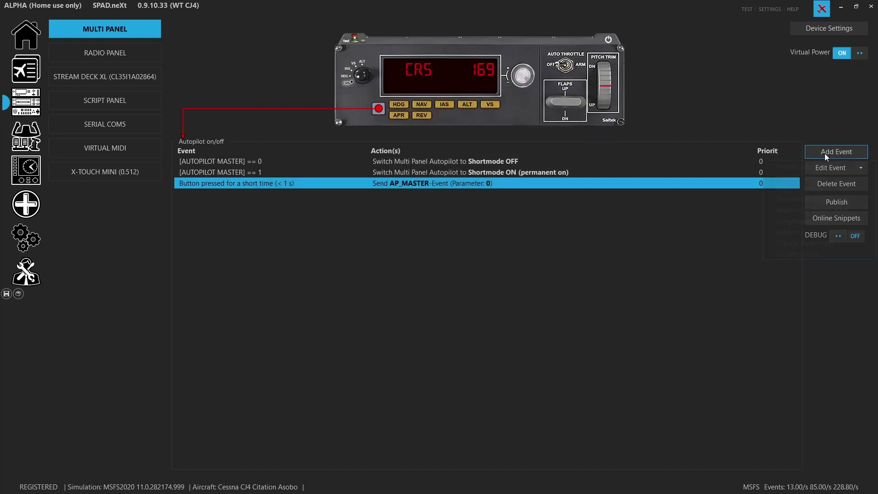
- Add an Autopilot on/off short-press event sending SimConnect AP_MASTER, found by filtering 'master'
{"action": "left_click", "coordinate": [824, 153]}
{"action": "left_click", "coordinate": [814, 167]}
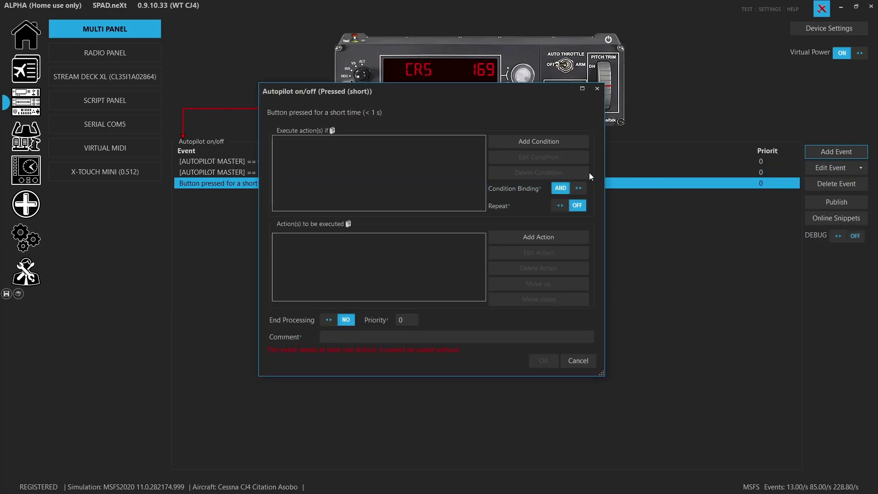
{"action": "left_click", "coordinate": [543, 240]}
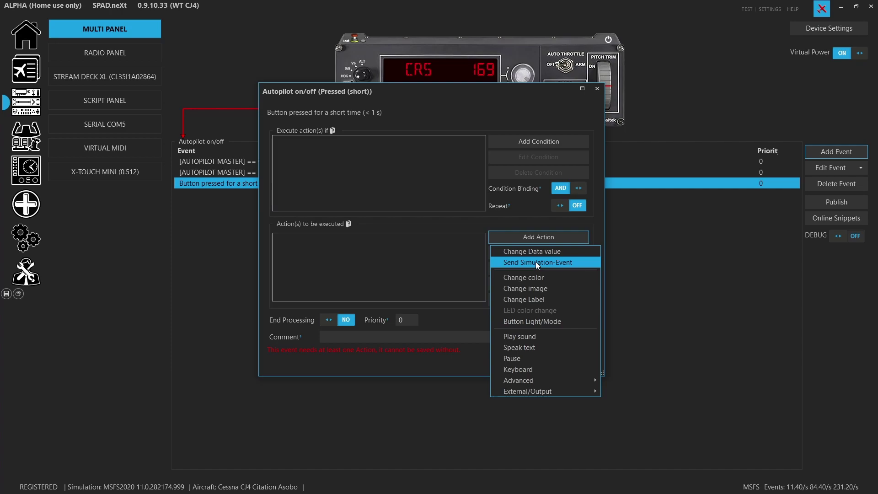
{"action": "left_click", "coordinate": [536, 261]}
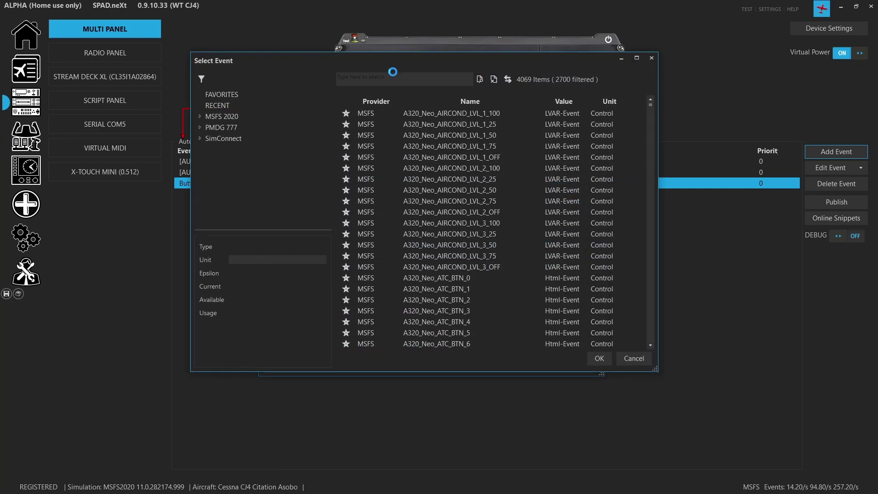
{"action": "left_click", "coordinate": [393, 82]}
{"action": "type", "text": "master"}
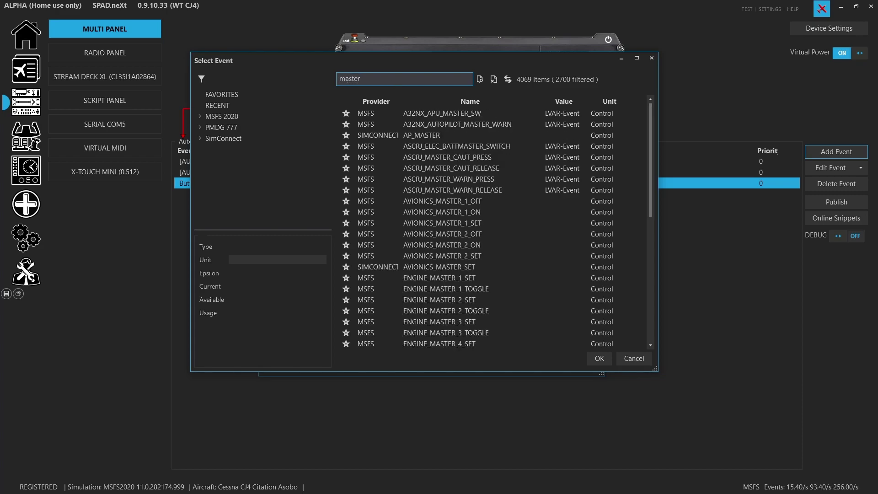
{"action": "left_click", "coordinate": [238, 140]}
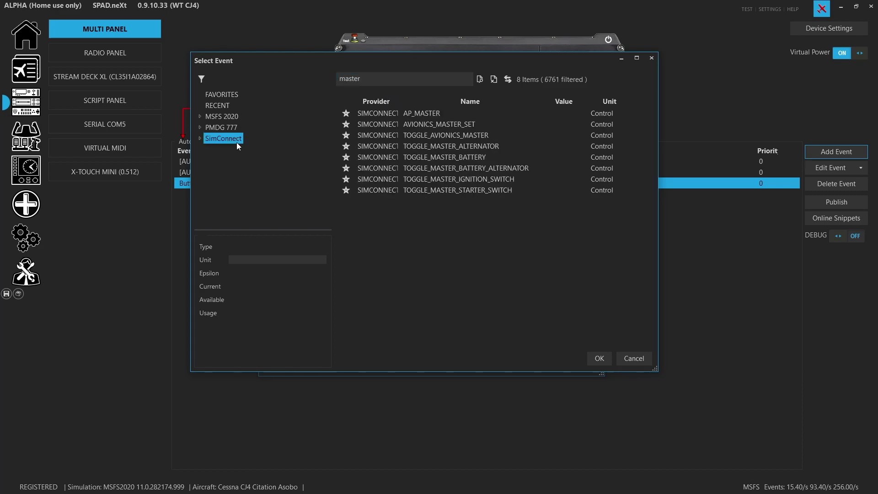
{"action": "left_click", "coordinate": [429, 117]}
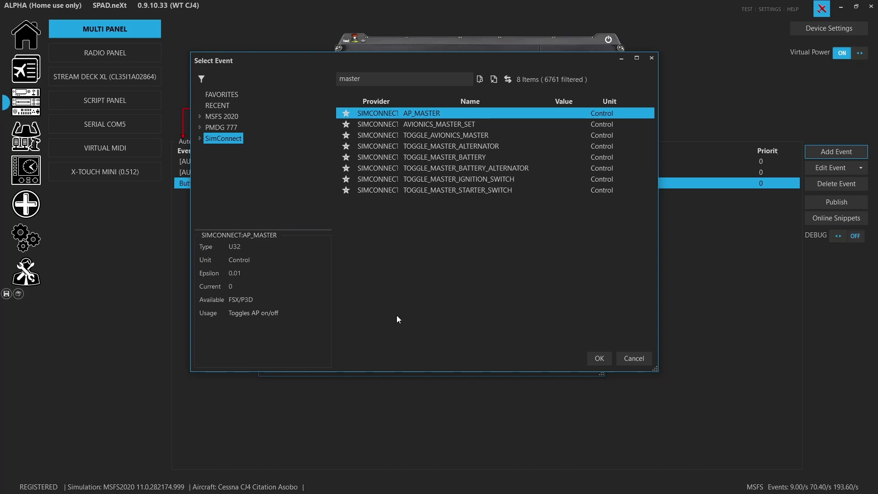
{"action": "left_click", "coordinate": [645, 358]}
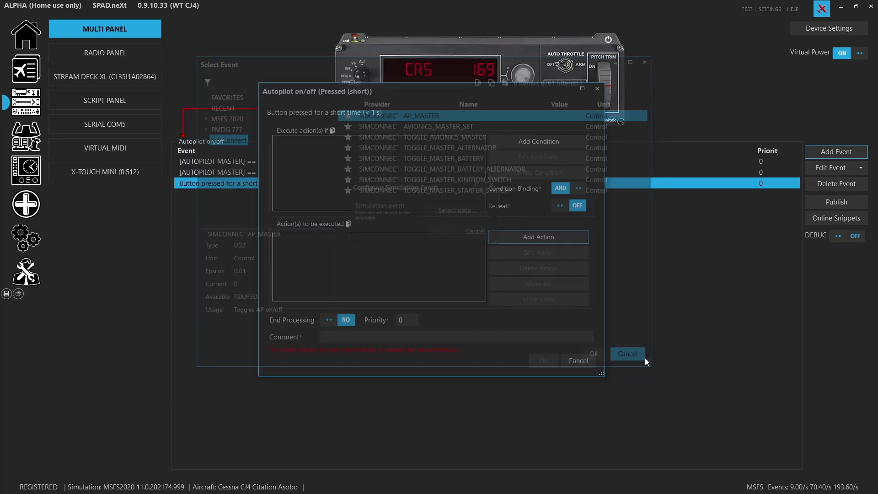
{"action": "left_click", "coordinate": [578, 361]}
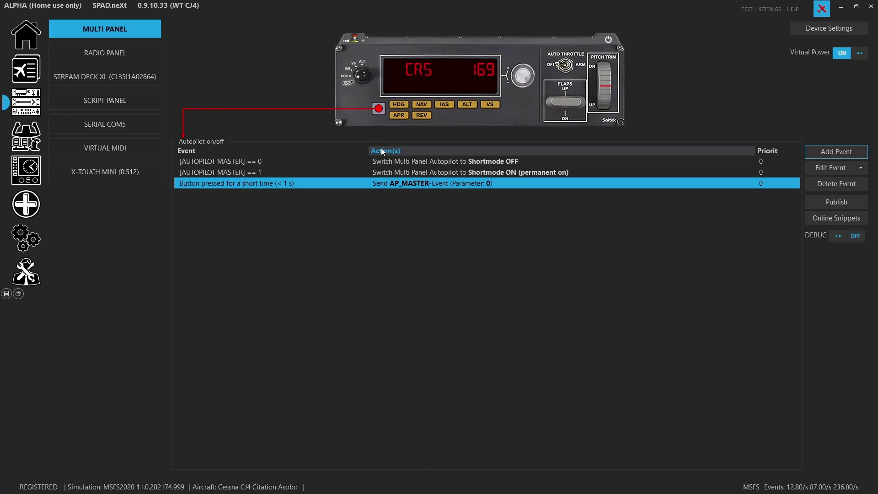
- Start a new Change Buttonlight event with a condition, then cancel it
{"action": "left_click", "coordinate": [816, 150]}
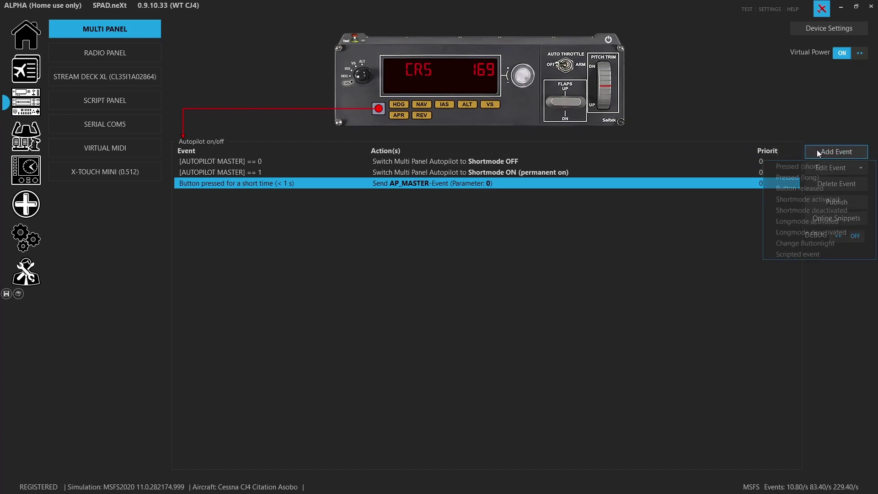
{"action": "left_click", "coordinate": [818, 242]}
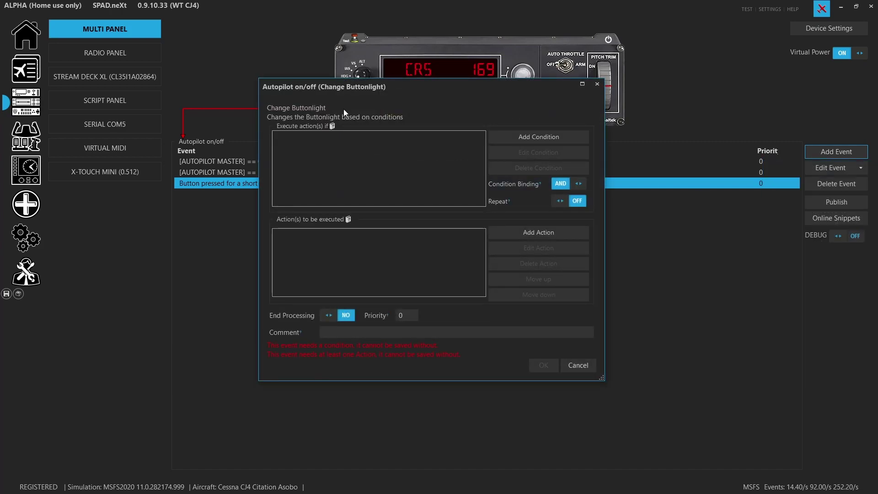
{"action": "left_click", "coordinate": [542, 139]}
{"action": "left_click", "coordinate": [475, 178]}
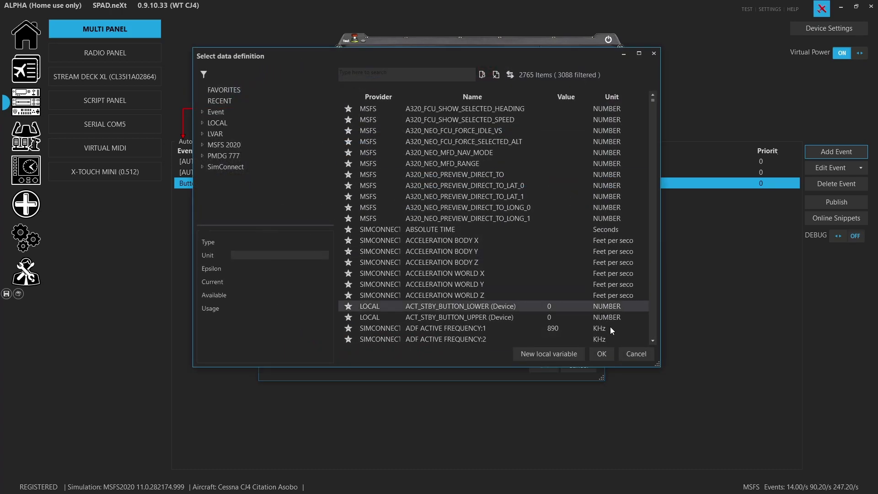
{"action": "left_click", "coordinate": [641, 353]}
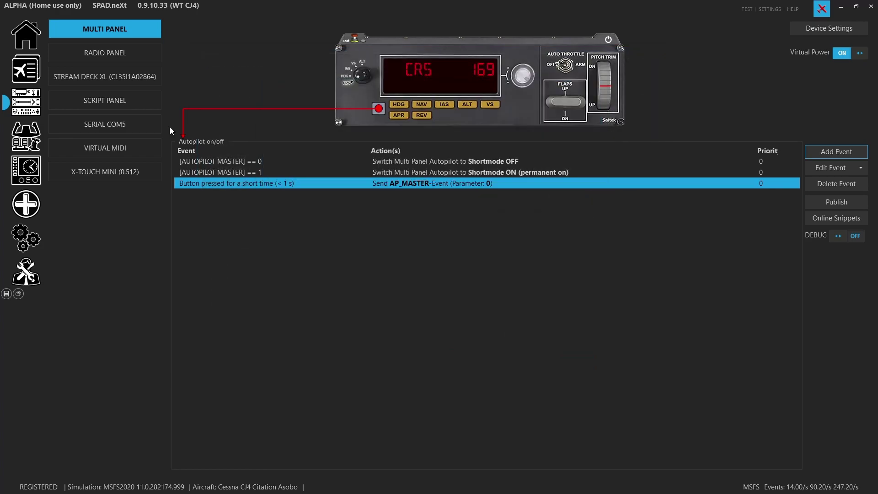
- In the == 1 buttonlight rule, re-pick AUTOPILOT MASTER as the condition source via 'autopilot mas'
{"action": "double_click", "coordinate": [278, 171]}
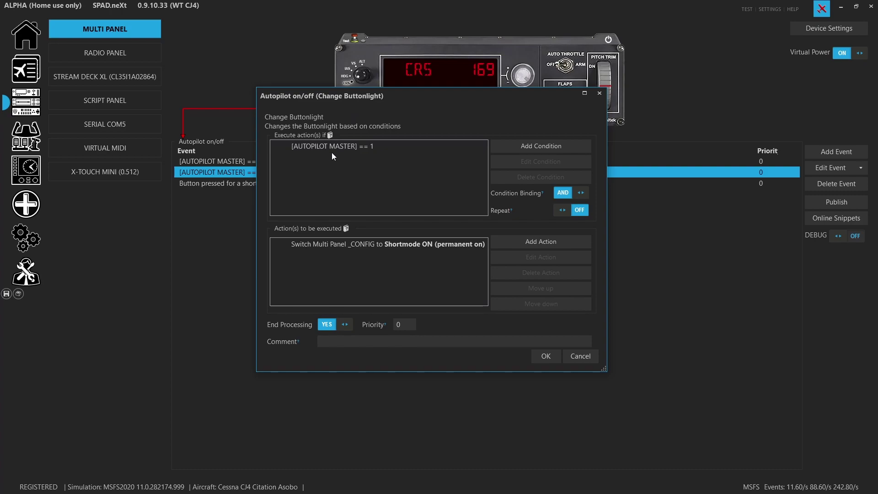
{"action": "double_click", "coordinate": [421, 150]}
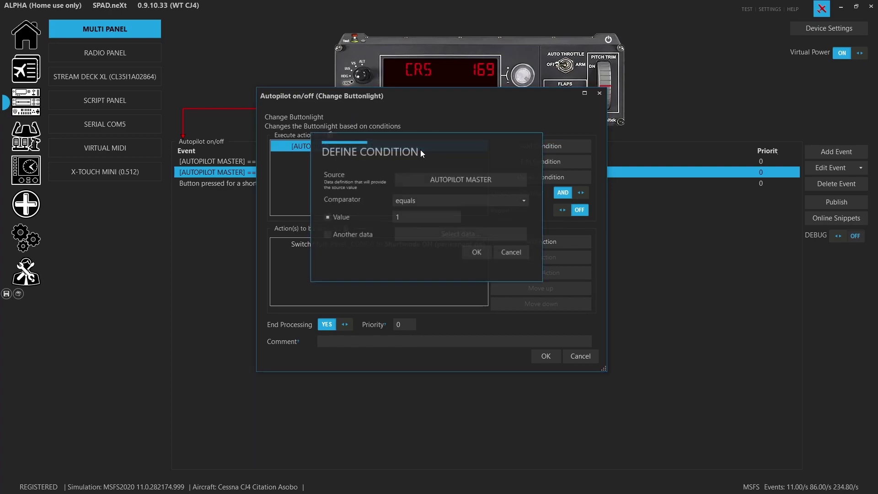
{"action": "left_click", "coordinate": [446, 182]}
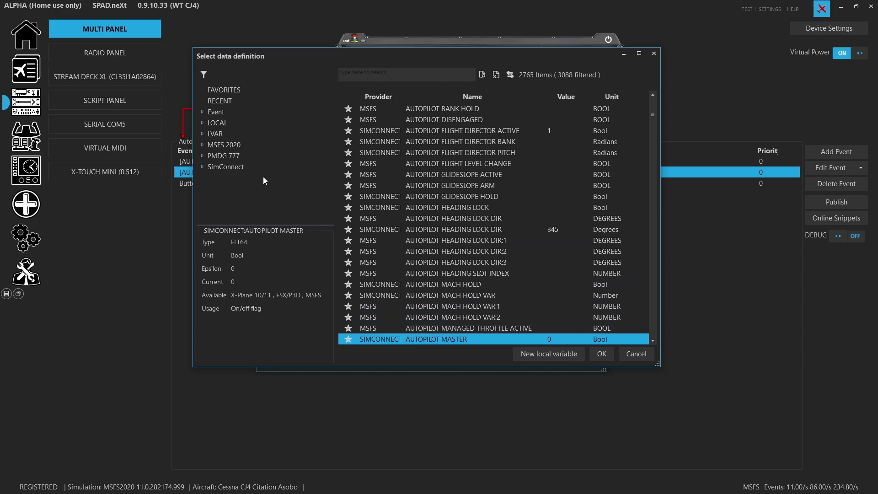
{"action": "left_click", "coordinate": [376, 75]}
{"action": "type", "text": "autopi"}
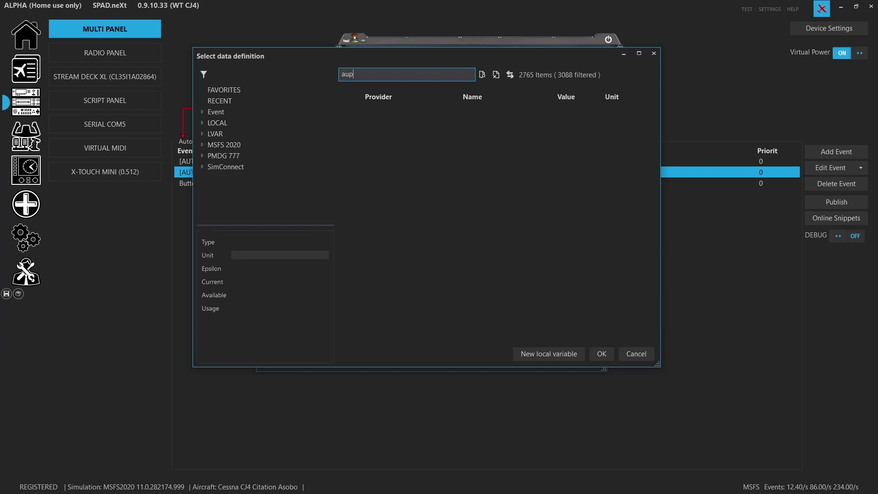
{"action": "type", "text": "lot"}
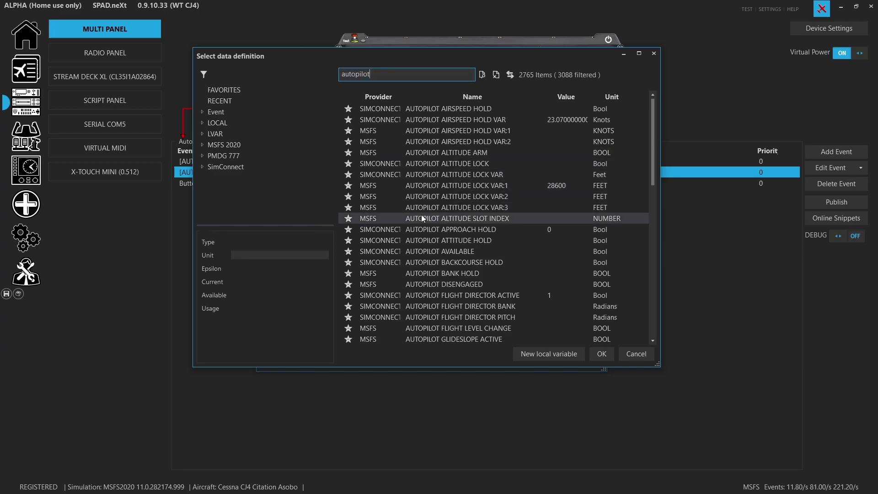
{"action": "type", "text": " mas"}
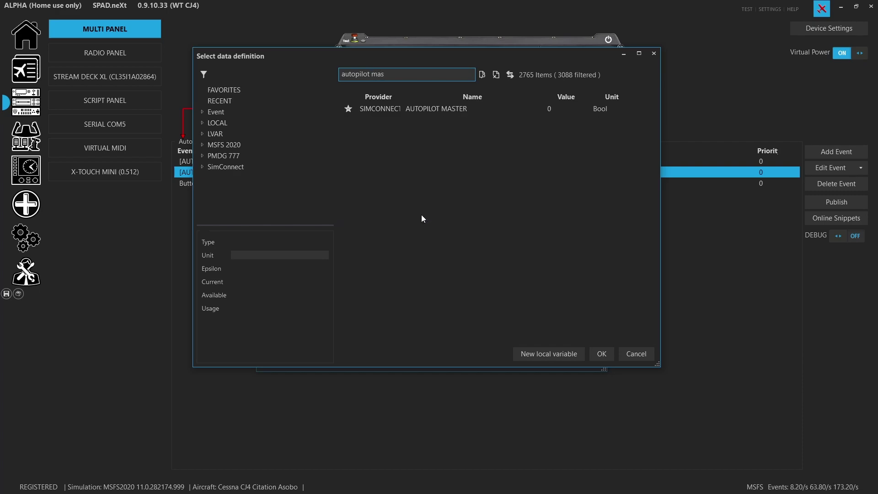
{"action": "left_click", "coordinate": [454, 109]}
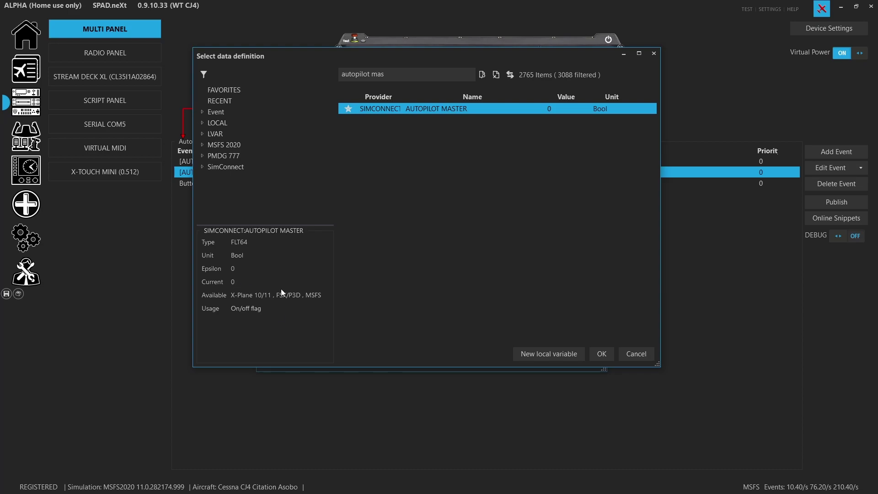
{"action": "left_click", "coordinate": [652, 352]}
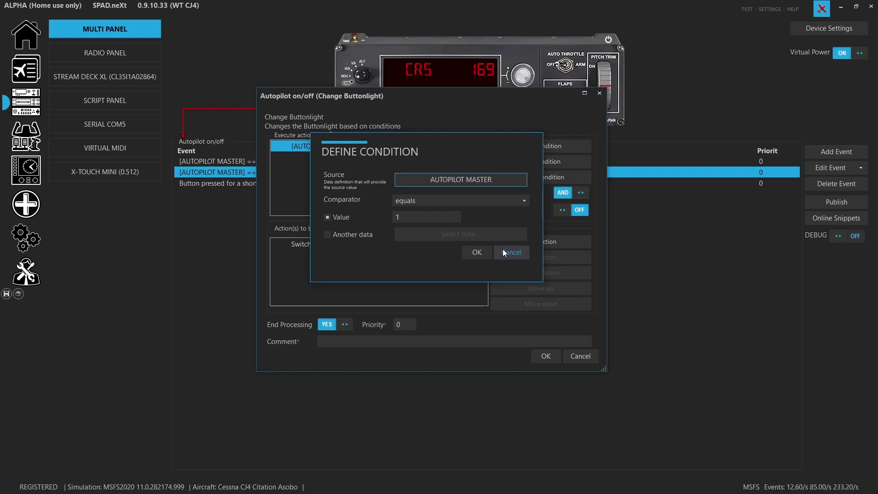
{"action": "left_click", "coordinate": [478, 255]}
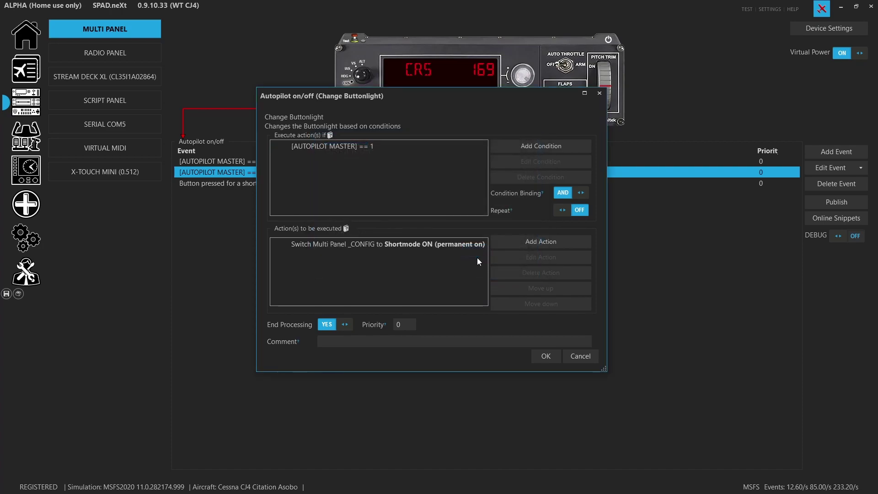
- Try a Button Light action targeting Autopilot on/off, then discard it and the buttonlight editor
{"action": "left_click", "coordinate": [544, 232]}
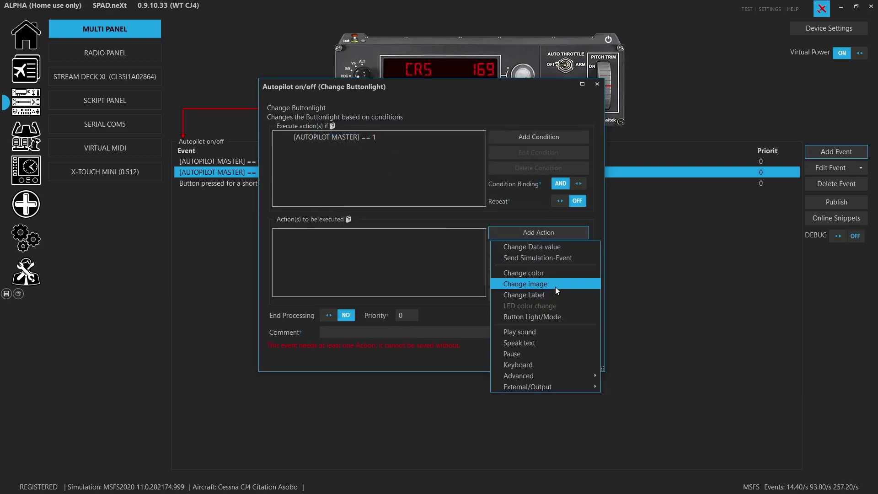
{"action": "left_click", "coordinate": [562, 315]}
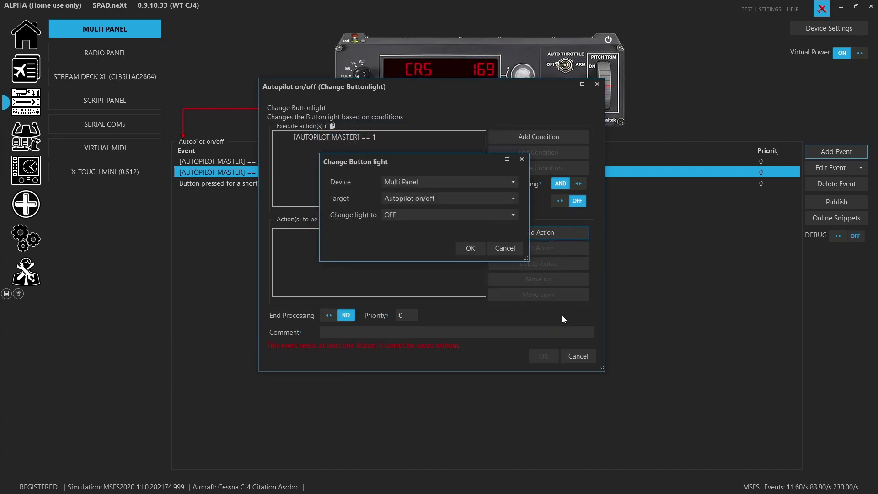
{"action": "left_click", "coordinate": [405, 201]}
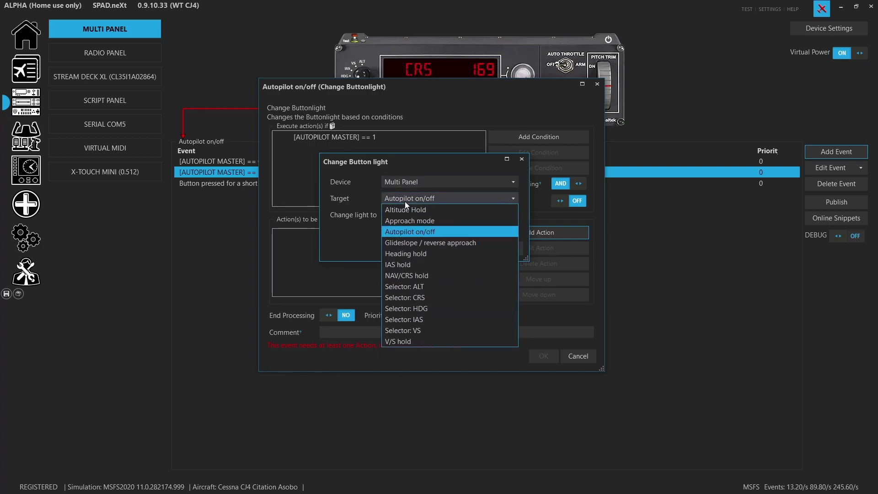
{"action": "left_click", "coordinate": [427, 232]}
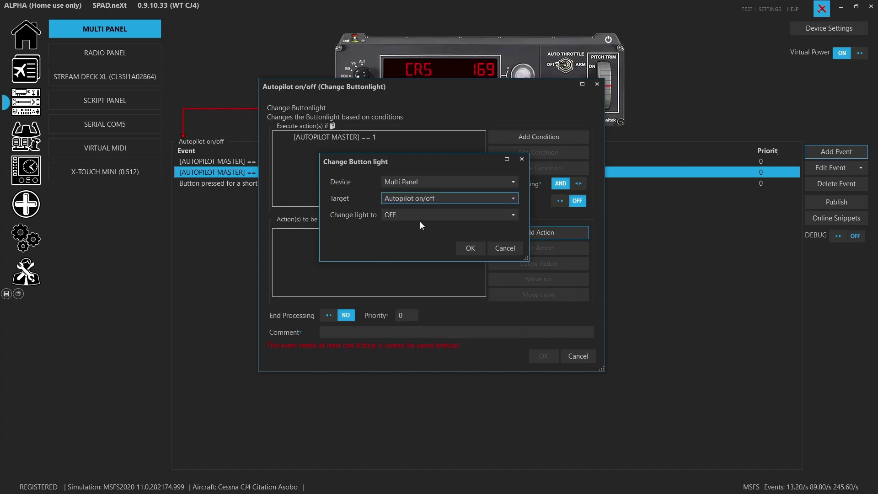
{"action": "left_click", "coordinate": [418, 217]}
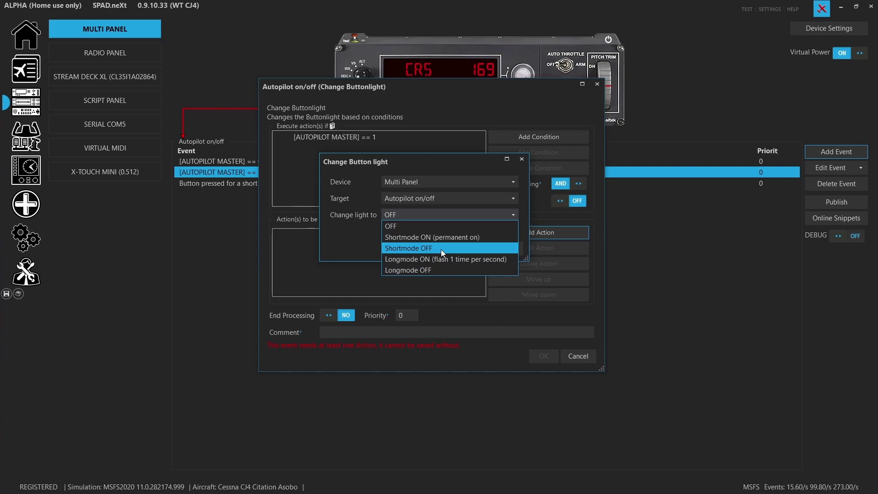
{"action": "left_click", "coordinate": [322, 233]}
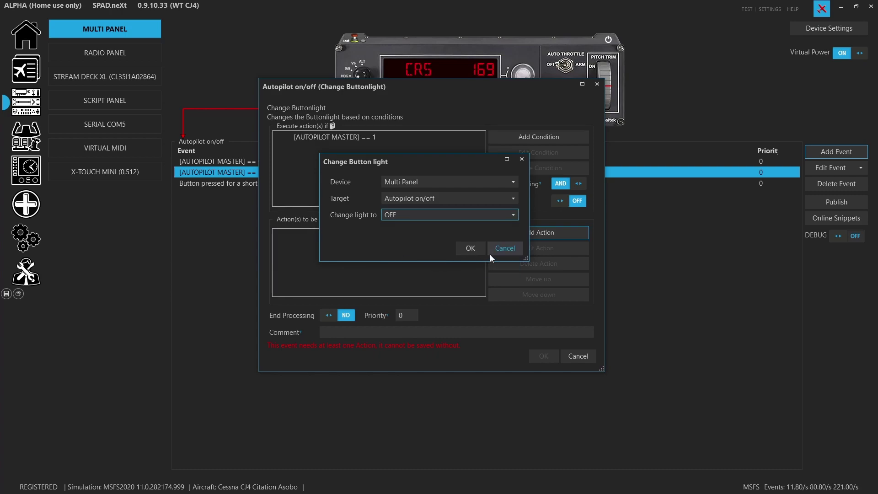
{"action": "left_click", "coordinate": [526, 248]}
{"action": "left_click", "coordinate": [574, 356]}
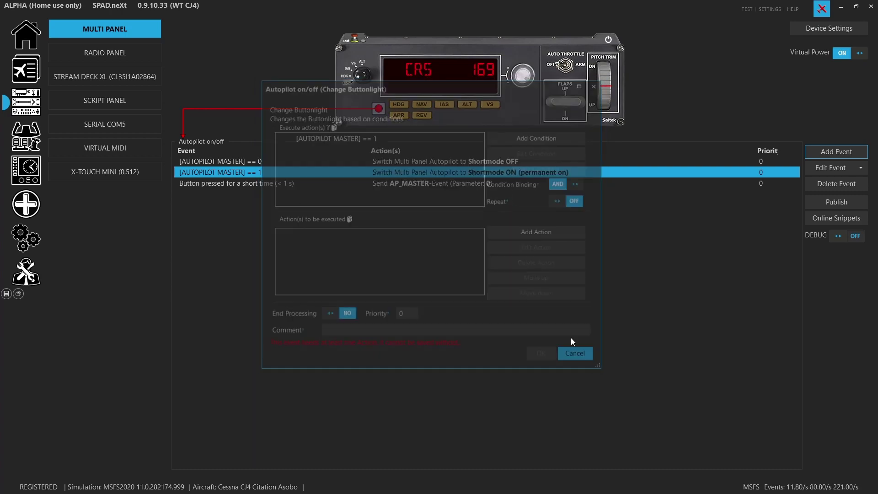
- Review the AUTOPILOT MASTER == 1 rule's button light action without changes
{"action": "double_click", "coordinate": [438, 172]}
{"action": "double_click", "coordinate": [419, 247]}
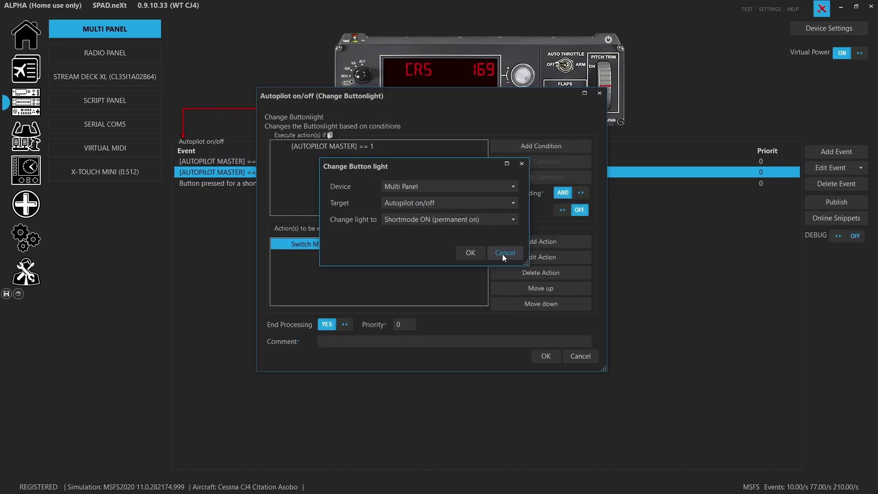
{"action": "left_click", "coordinate": [503, 252]}
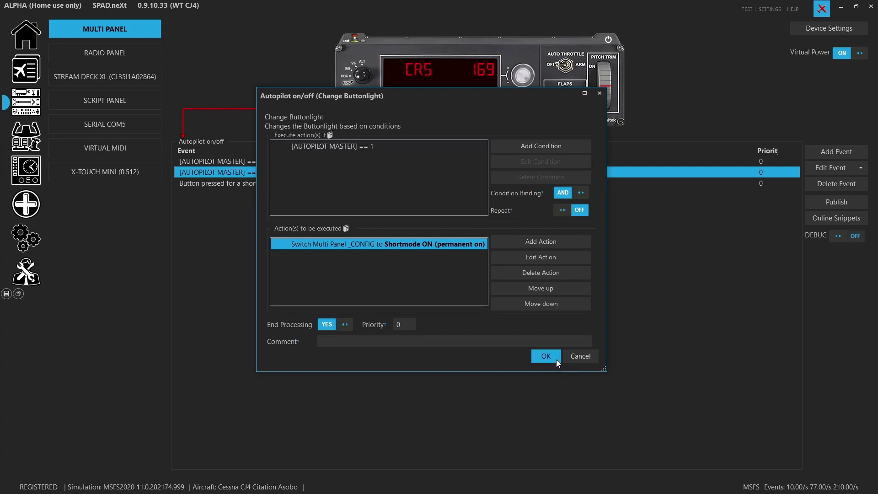
{"action": "left_click", "coordinate": [554, 360]}
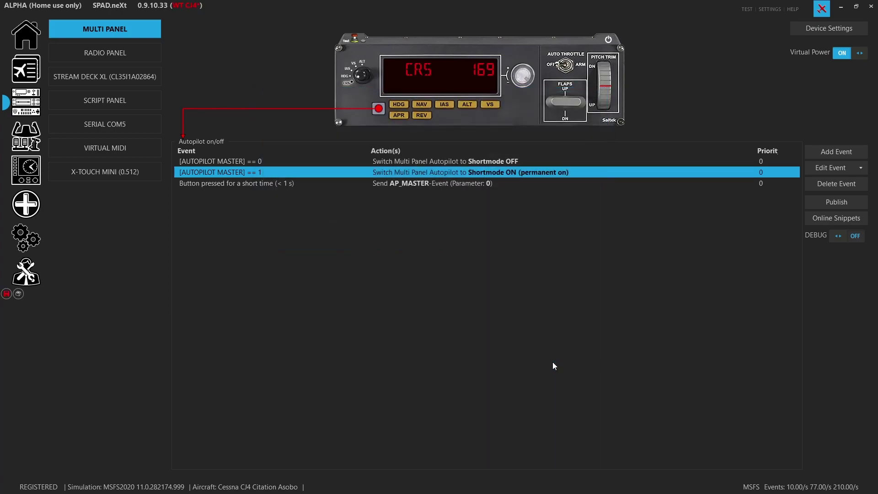
- Point the == 0 rule's Shortmode OFF light action at the Autopilot light and save
{"action": "double_click", "coordinate": [463, 165]}
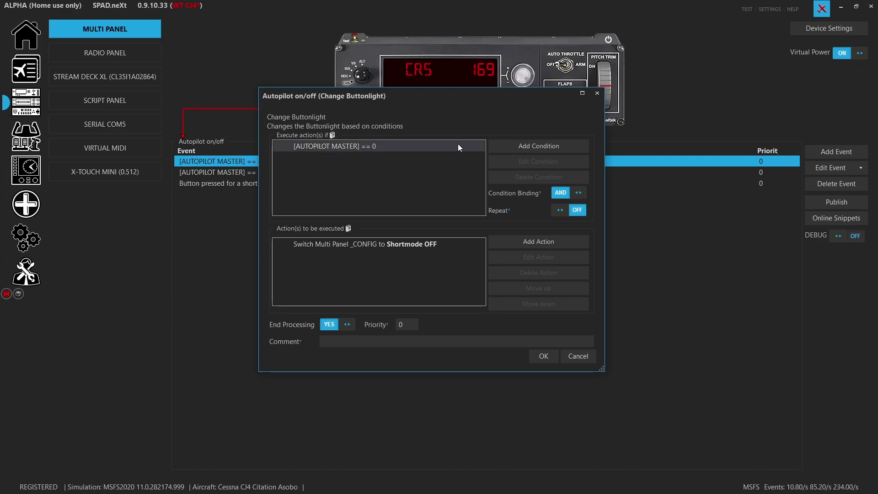
{"action": "left_click", "coordinate": [318, 242]}
{"action": "double_click", "coordinate": [319, 243]}
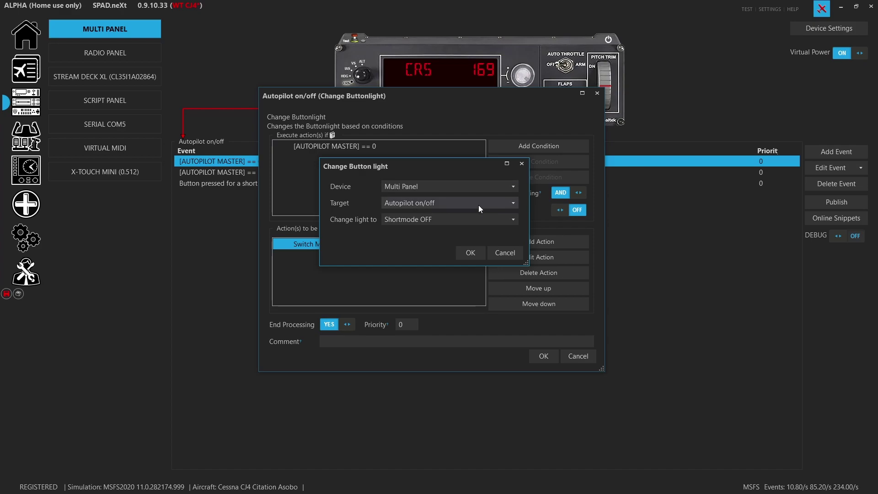
{"action": "left_click", "coordinate": [471, 252]}
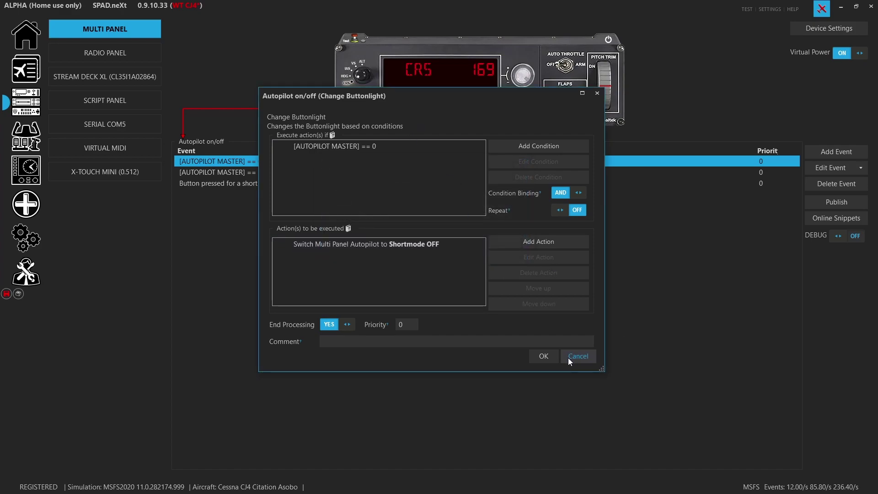
{"action": "left_click", "coordinate": [542, 355]}
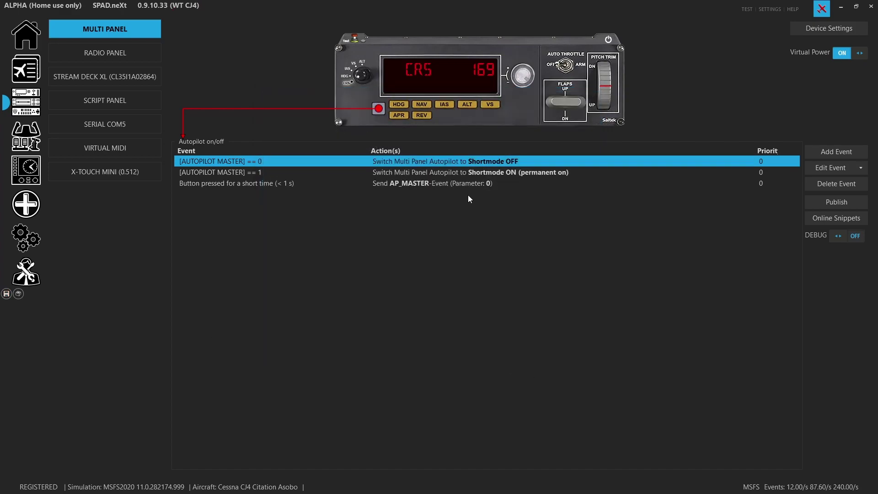
- Open the Heading hold short-press event and add a Send Simulation-Event action
{"action": "left_click", "coordinate": [399, 105]}
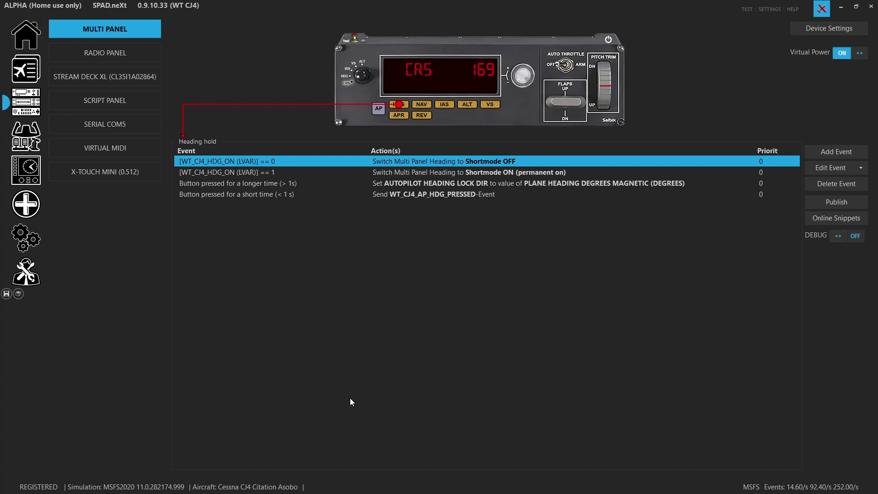
{"action": "left_click", "coordinate": [476, 196]}
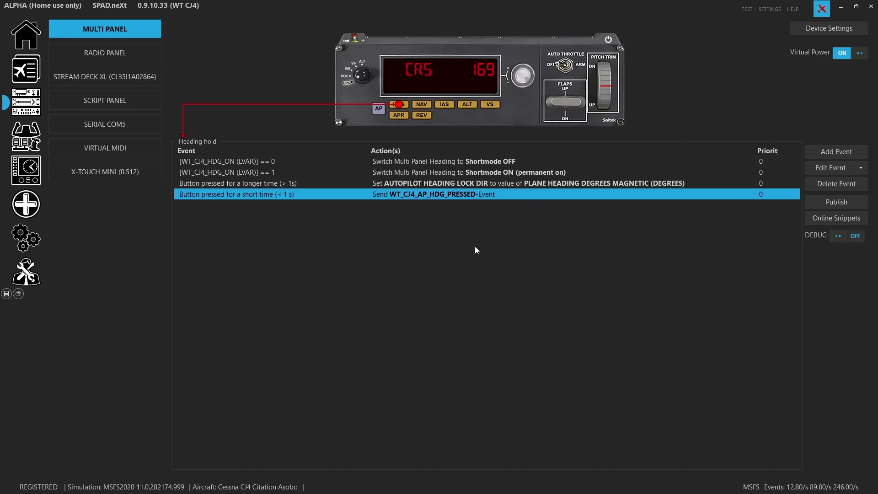
{"action": "double_click", "coordinate": [458, 198]}
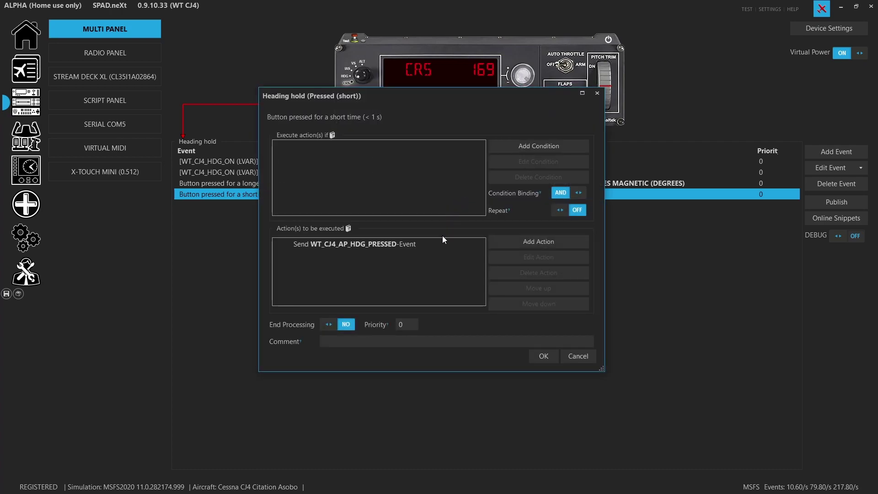
{"action": "left_click", "coordinate": [432, 244]}
{"action": "left_click", "coordinate": [559, 241]}
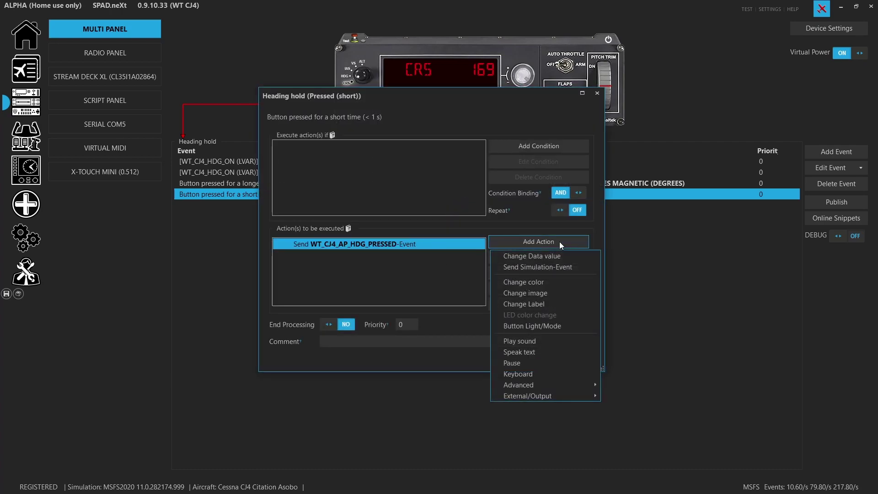
{"action": "left_click", "coordinate": [567, 268]}
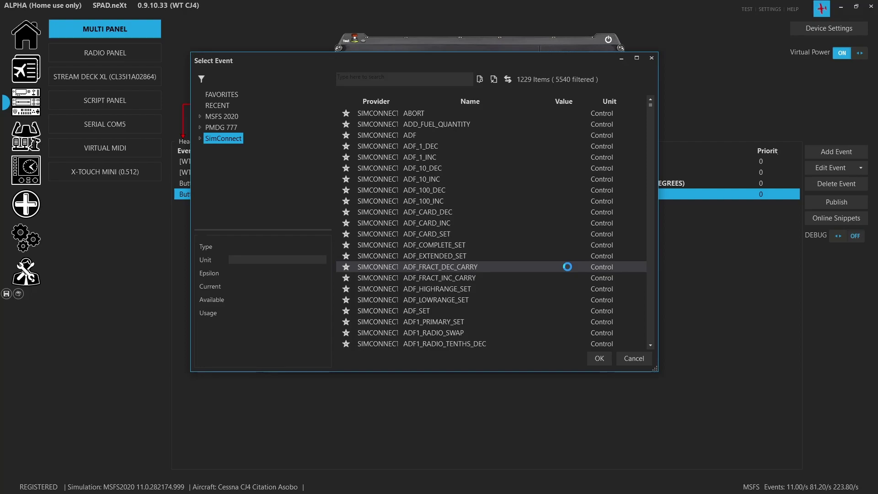
- Browse the MSFS 2020 event categories, including WT CJ4 and Unsorted
{"action": "left_click", "coordinate": [200, 117]}
{"action": "left_click", "coordinate": [235, 118]}
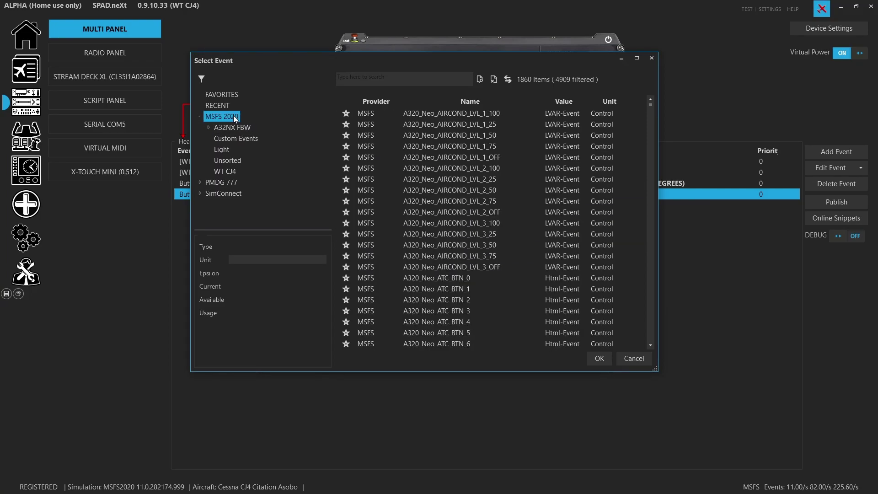
{"action": "left_click", "coordinate": [225, 171]}
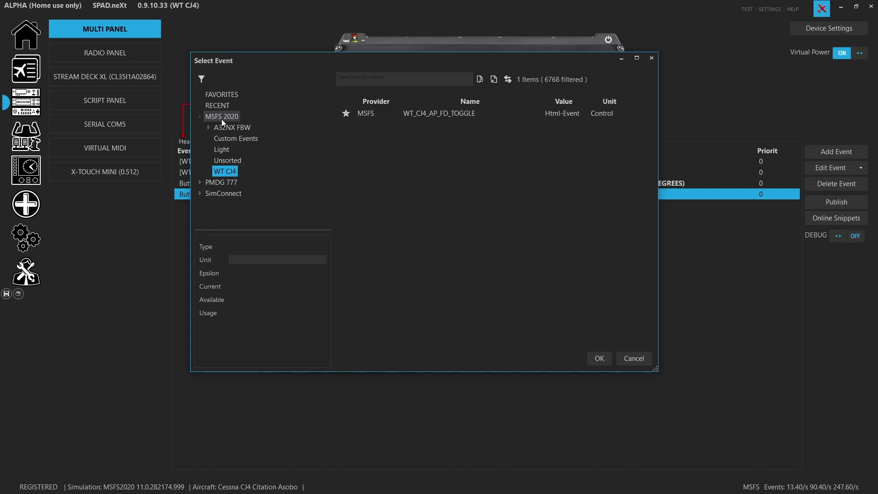
{"action": "left_click", "coordinate": [226, 160]}
{"action": "scroll", "coordinate": [421, 213], "scroll_direction": "down", "scroll_amount": 8}
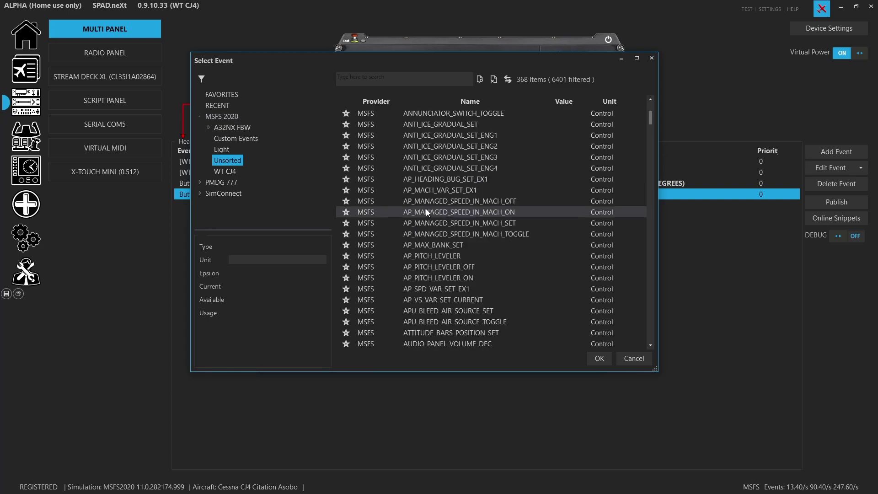
{"action": "left_click", "coordinate": [219, 117]}
- Search the event list for 'wt_', then narrow the search to 'CJ4'
{"action": "left_click", "coordinate": [370, 81]}
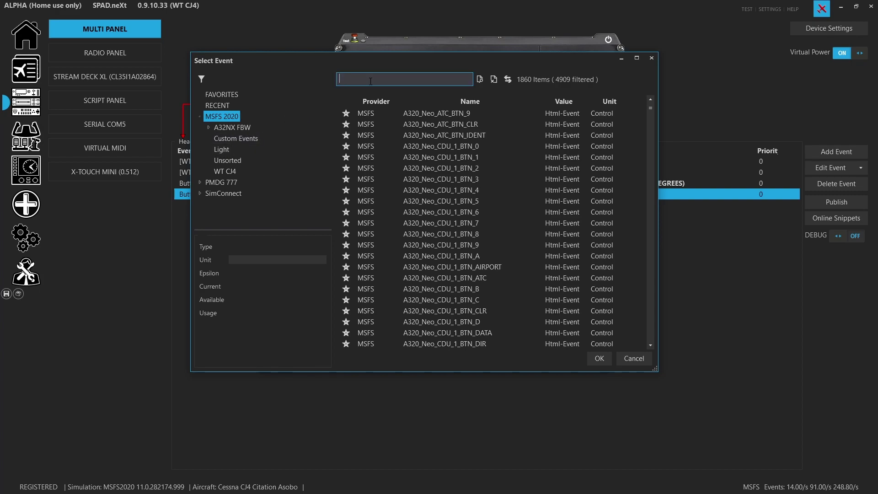
{"action": "type", "text": "wt_"}
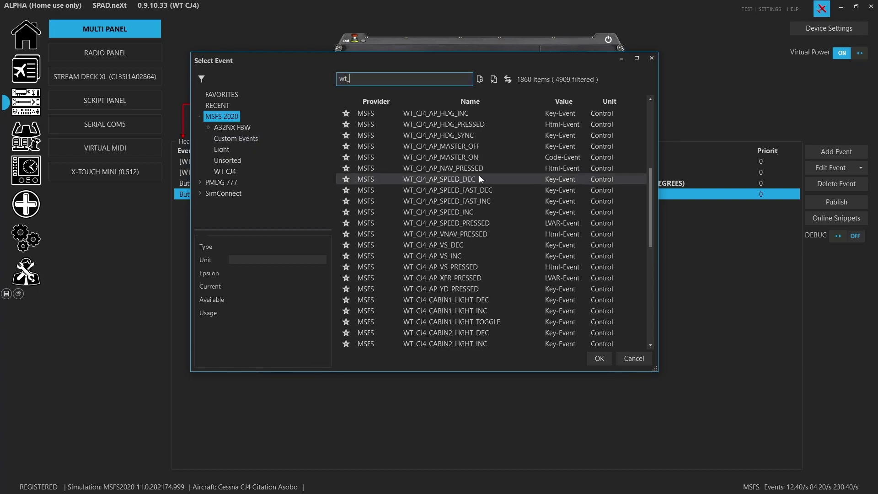
{"action": "scroll", "coordinate": [479, 175], "scroll_direction": "up", "scroll_amount": 6}
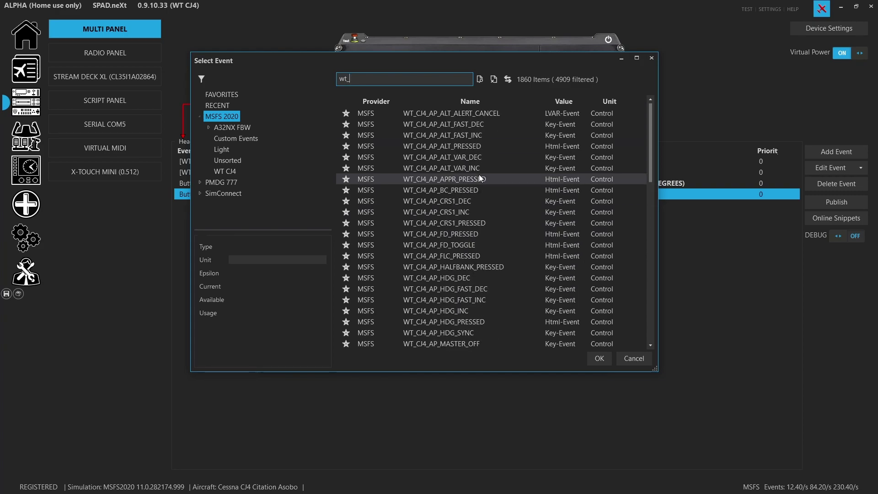
{"action": "double_click", "coordinate": [345, 78]}
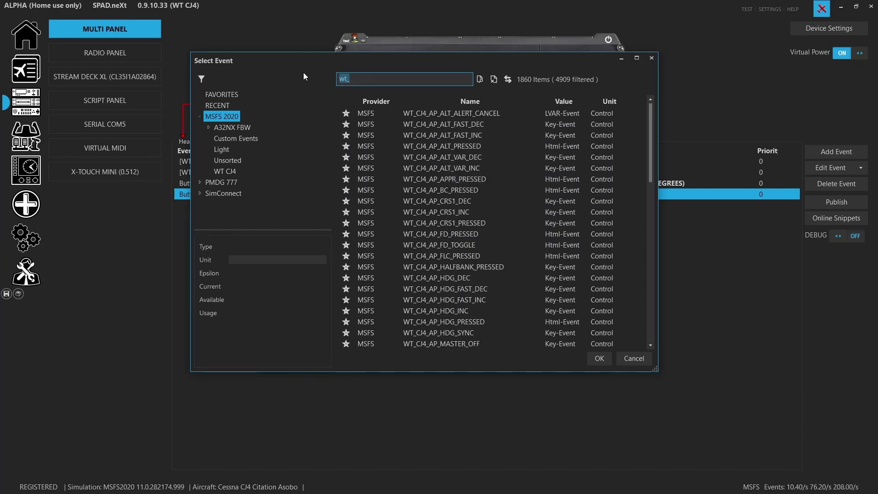
{"action": "type", "text": "CJ4"}
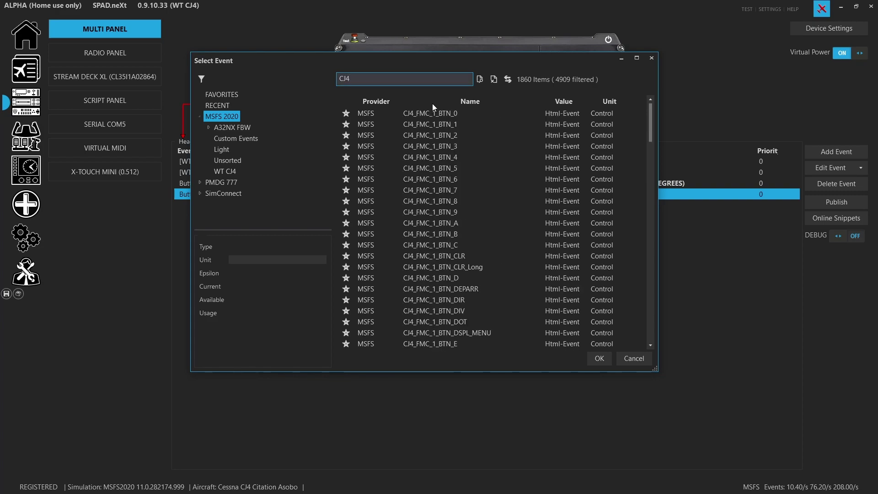
{"action": "scroll", "coordinate": [494, 151], "scroll_direction": "down", "scroll_amount": 6}
{"action": "scroll", "coordinate": [494, 149], "scroll_direction": "down", "scroll_amount": 12}
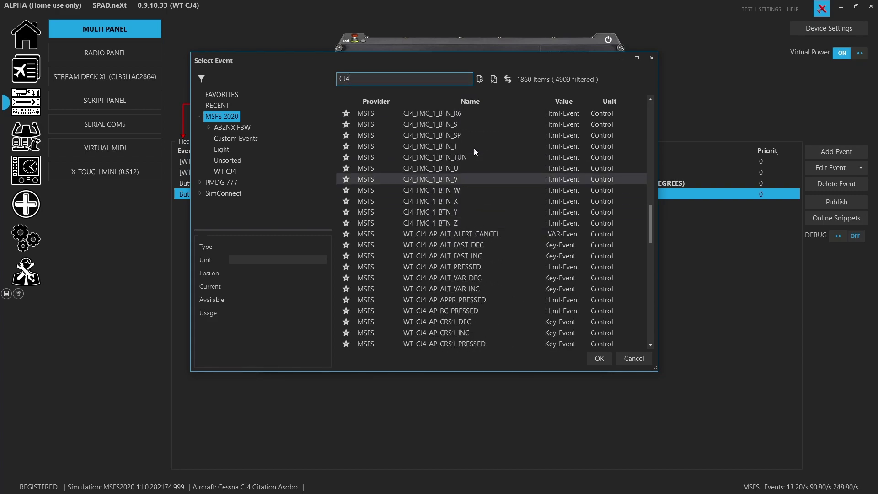
{"action": "scroll", "coordinate": [438, 208], "scroll_direction": "up", "scroll_amount": 13}
{"action": "scroll", "coordinate": [438, 204], "scroll_direction": "down", "scroll_amount": 8}
{"action": "scroll", "coordinate": [438, 202], "scroll_direction": "down", "scroll_amount": 8}
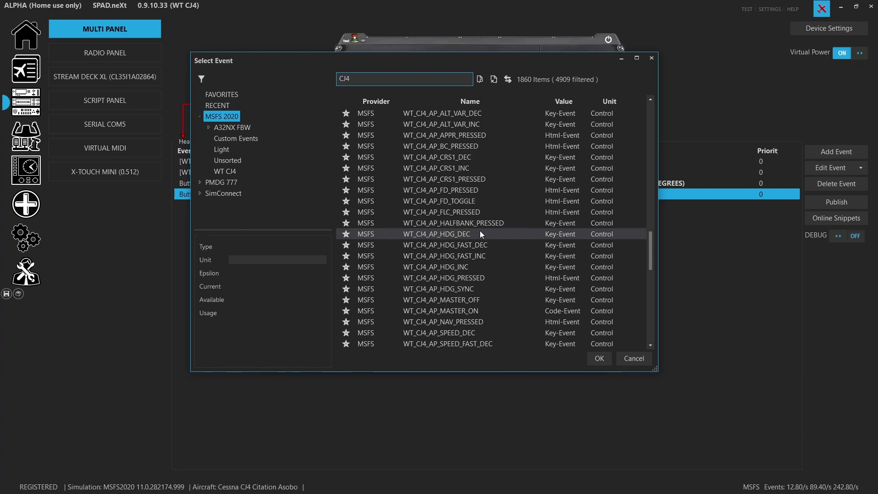
- Choose WT_CJ4_AP_HDG_PRESSED as the short-press event and close the editor
{"action": "left_click", "coordinate": [487, 279]}
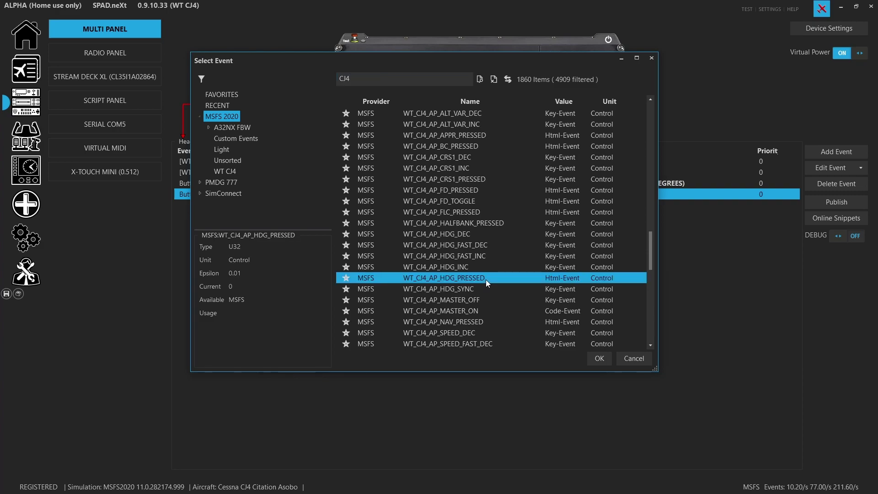
{"action": "left_click", "coordinate": [560, 291]}
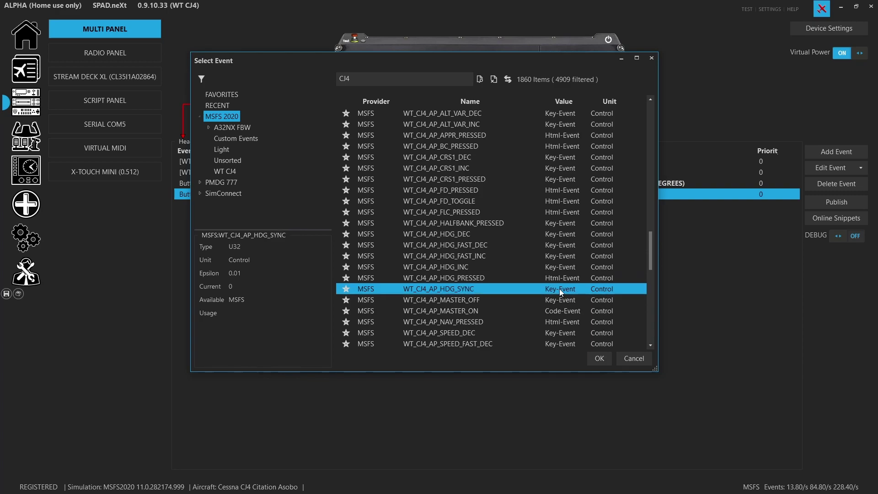
{"action": "left_click", "coordinate": [562, 281]}
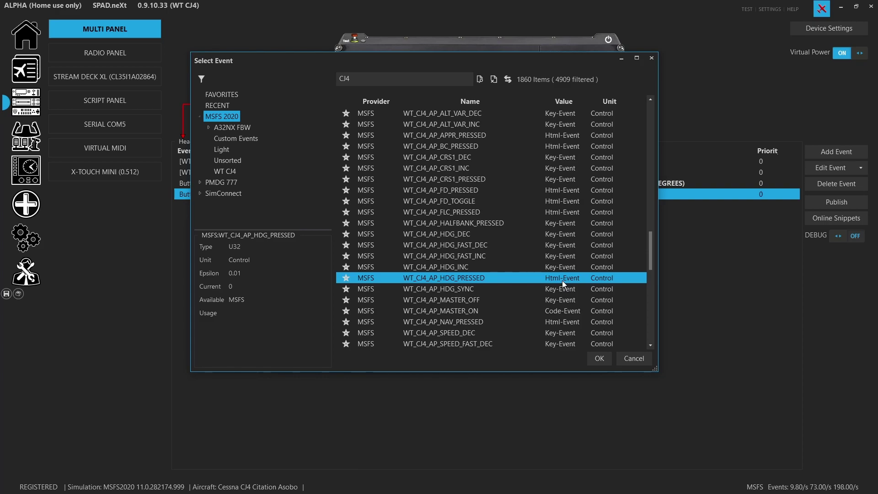
{"action": "left_click", "coordinate": [599, 358]}
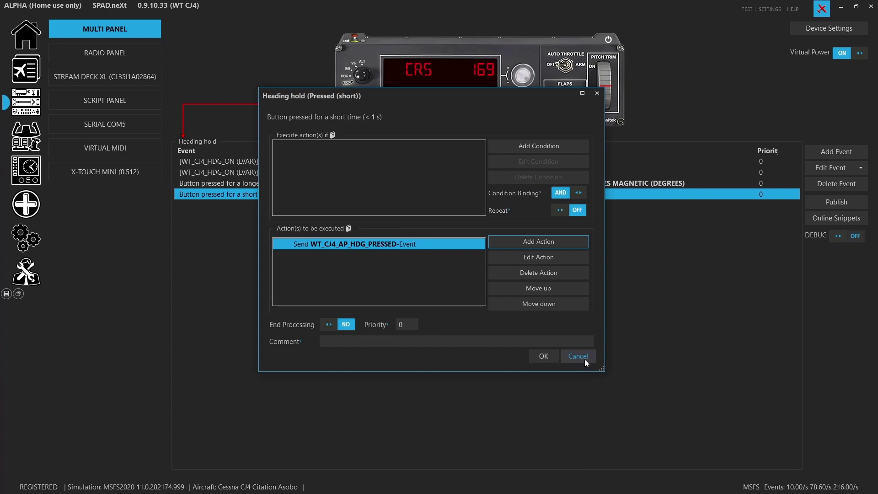
{"action": "left_click", "coordinate": [585, 359]}
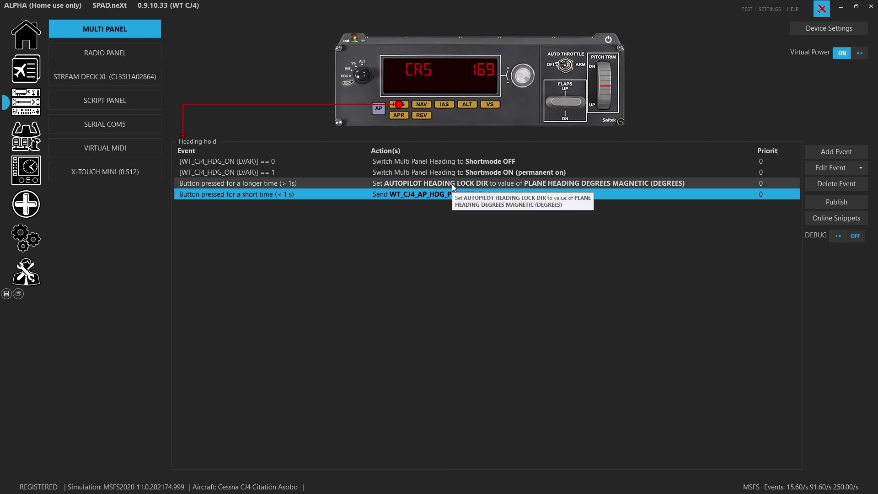
{"action": "left_click", "coordinate": [454, 184]}
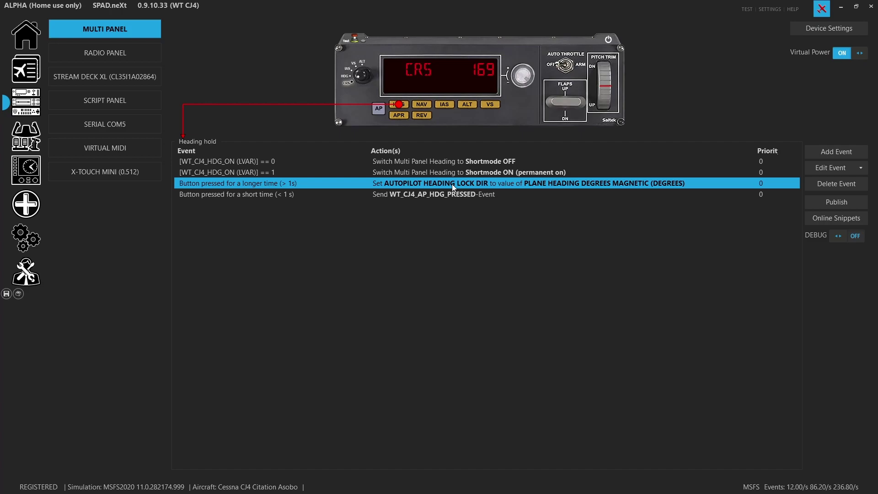
- Review the Heading hold long-press heading-set action and discard an extra data-change action
{"action": "double_click", "coordinate": [486, 184]}
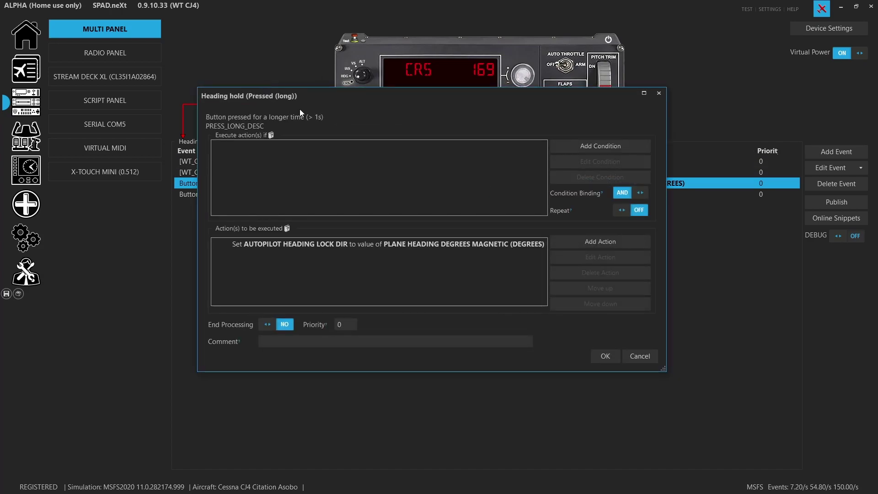
{"action": "double_click", "coordinate": [438, 247]}
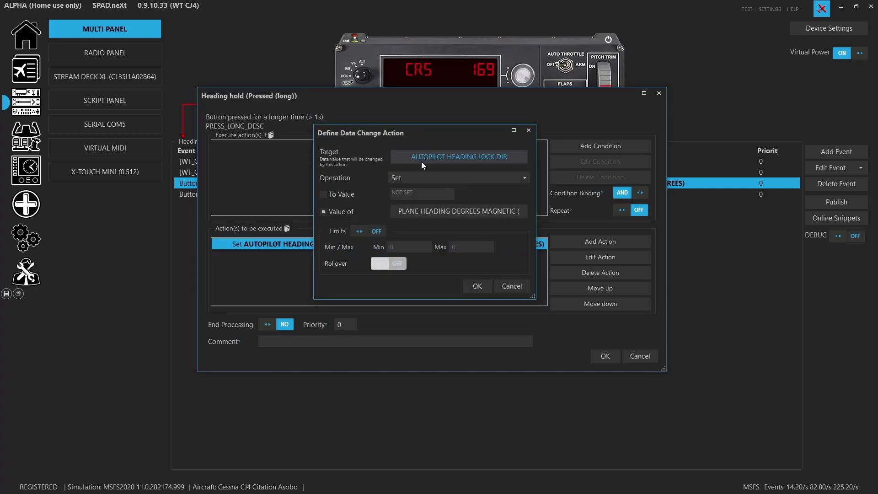
{"action": "left_click", "coordinate": [522, 288]}
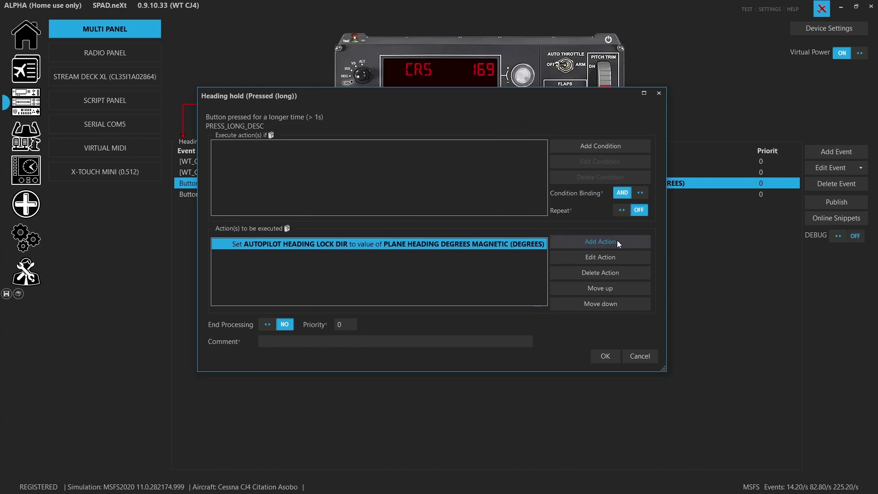
{"action": "left_click", "coordinate": [617, 241]}
{"action": "left_click", "coordinate": [620, 255]}
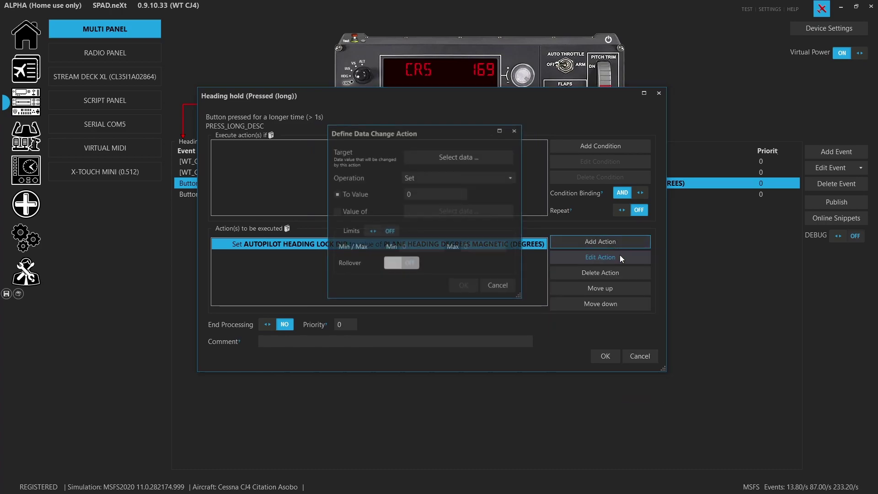
{"action": "left_click", "coordinate": [649, 360]}
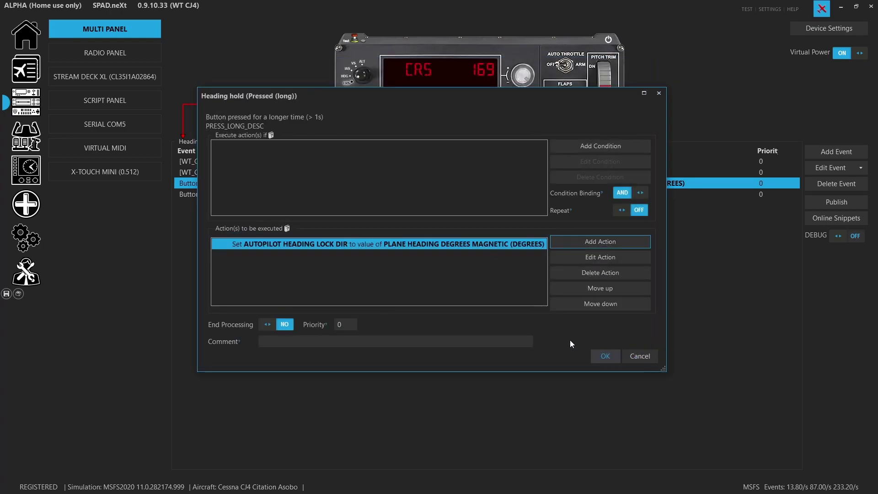
- Make the heading-set action copy PLANE HEADING DEGREES MAGNETIC, then show the NAV/CRS hold events
{"action": "double_click", "coordinate": [435, 245]}
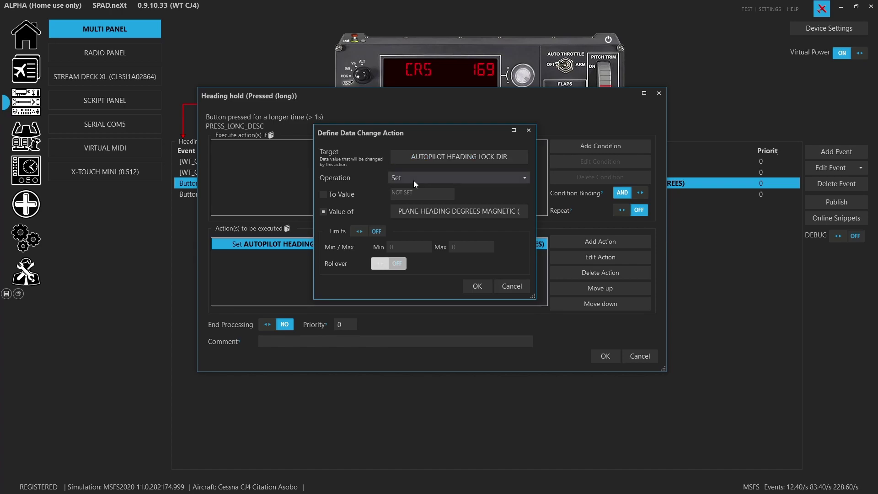
{"action": "left_click", "coordinate": [338, 196]}
{"action": "left_click", "coordinate": [341, 212]}
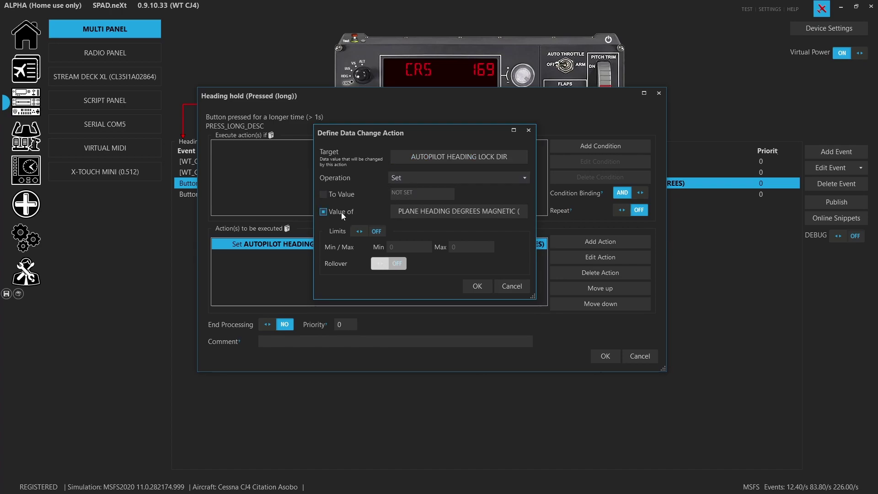
{"action": "left_click", "coordinate": [461, 211]}
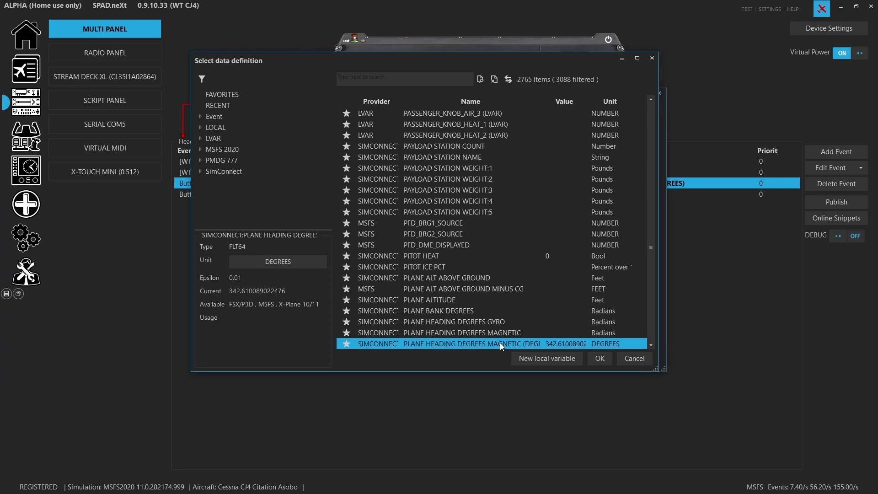
{"action": "left_click", "coordinate": [627, 361]}
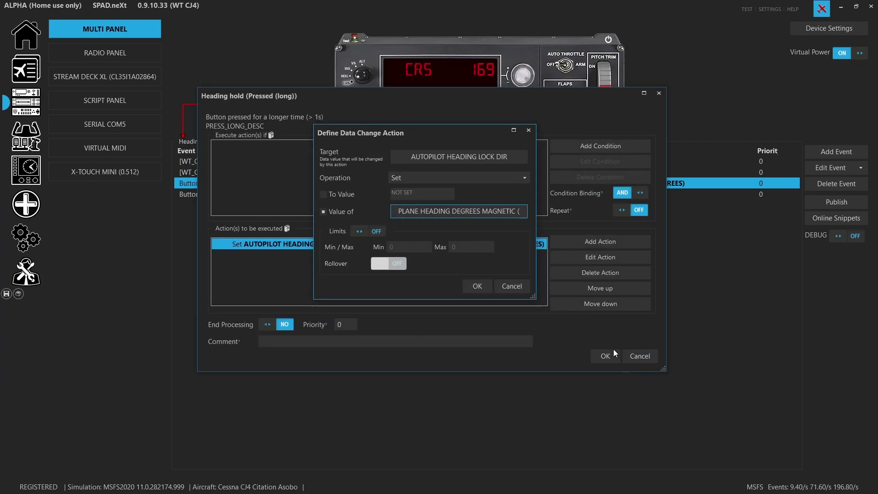
{"action": "left_click", "coordinate": [525, 285]}
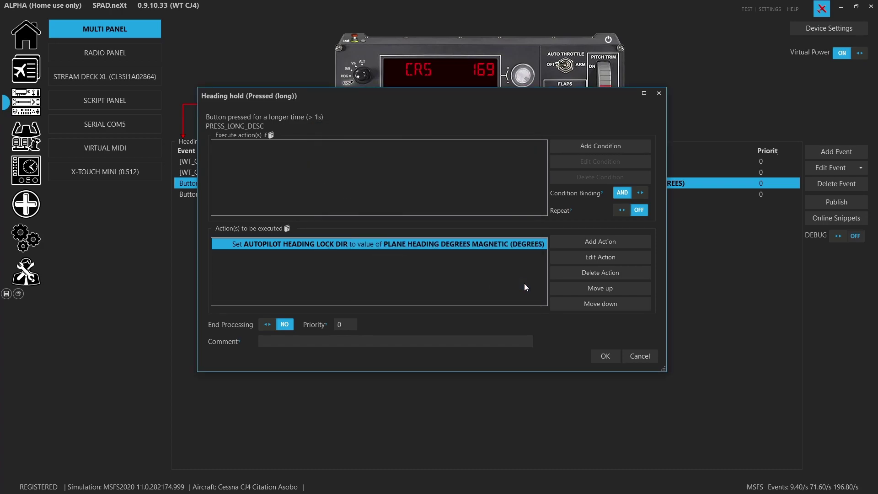
{"action": "left_click", "coordinate": [630, 359]}
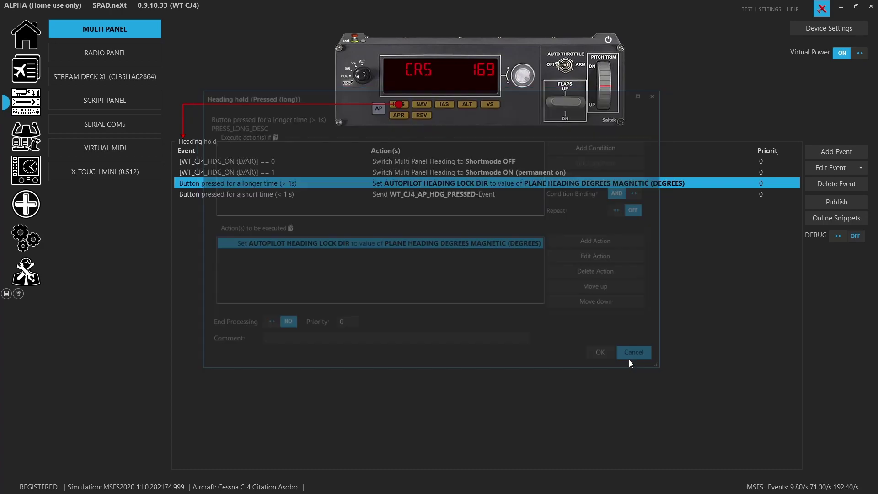
{"action": "left_click", "coordinate": [420, 106]}
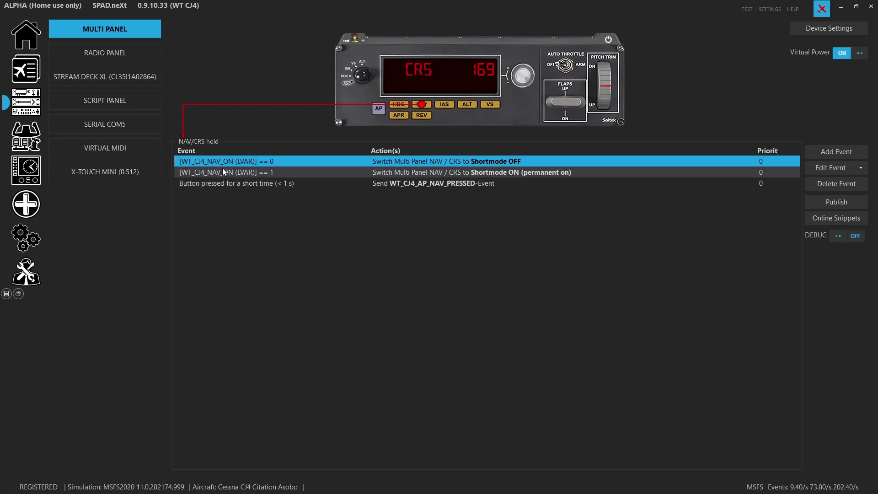
{"action": "double_click", "coordinate": [229, 161]}
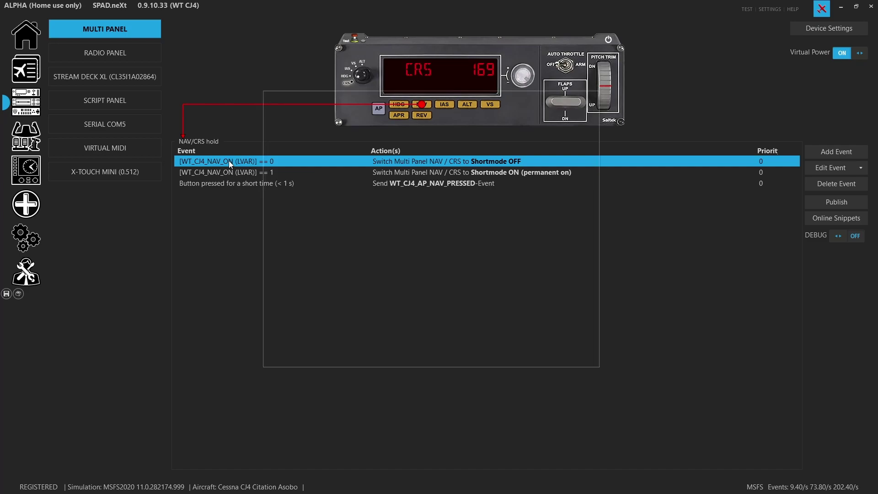
{"action": "double_click", "coordinate": [398, 146]}
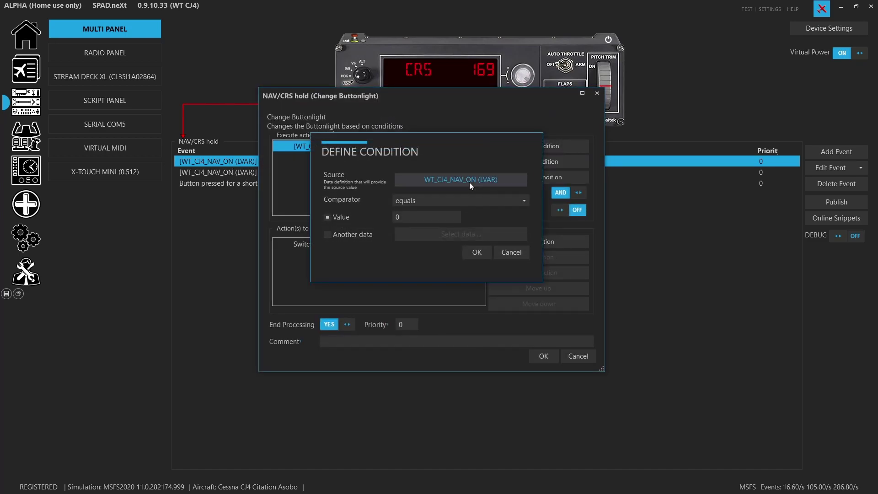
{"action": "left_click", "coordinate": [469, 182]}
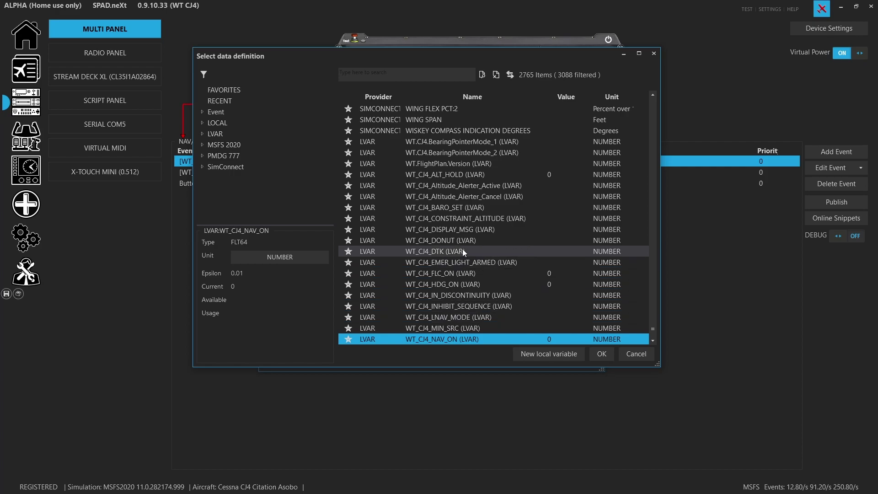
{"action": "scroll", "coordinate": [462, 250], "scroll_direction": "down", "scroll_amount": 4}
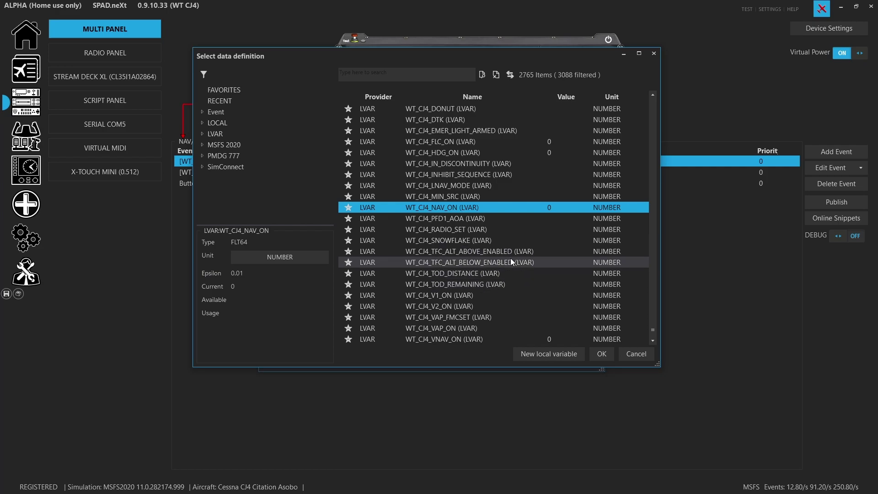
{"action": "scroll", "coordinate": [514, 279], "scroll_direction": "down", "scroll_amount": 1}
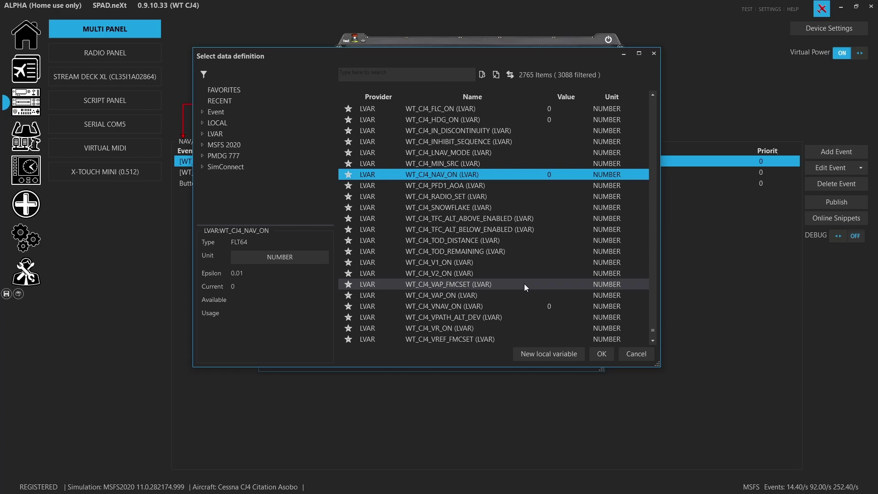
{"action": "scroll", "coordinate": [515, 300], "scroll_direction": "down", "scroll_amount": 5}
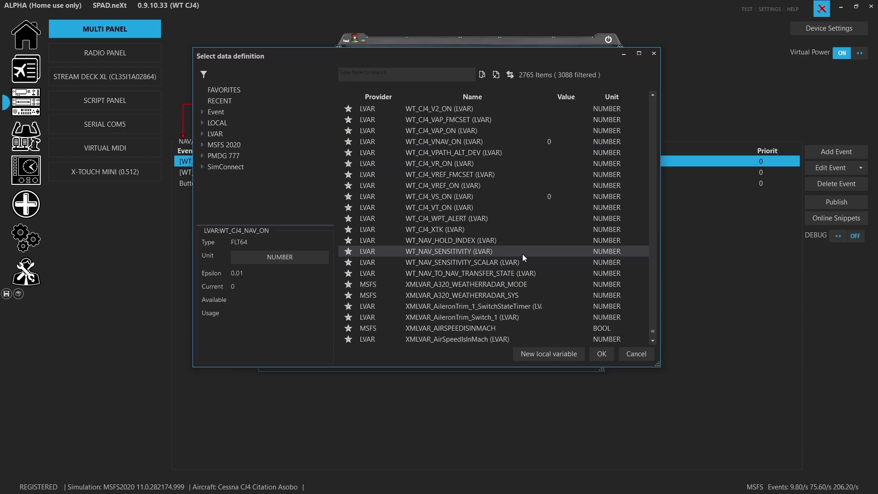
{"action": "scroll", "coordinate": [523, 256], "scroll_direction": "up", "scroll_amount": 2}
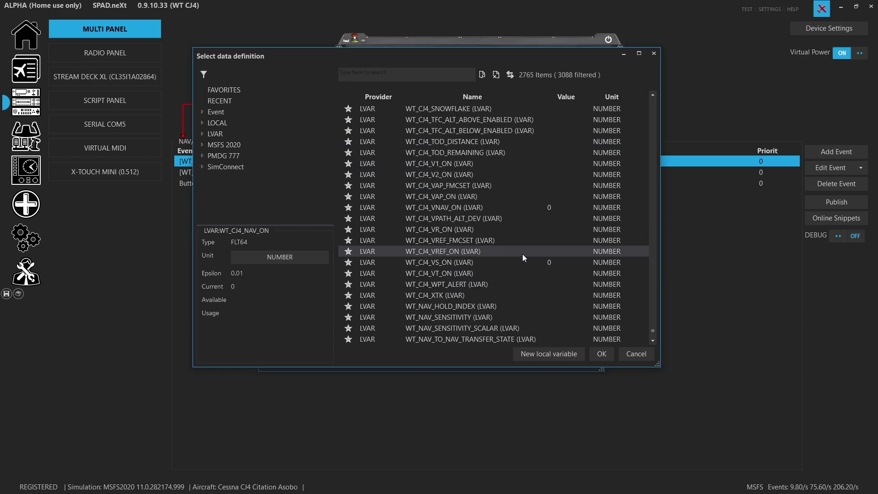
{"action": "scroll", "coordinate": [523, 254], "scroll_direction": "up", "scroll_amount": 3}
{"action": "scroll", "coordinate": [473, 224], "scroll_direction": "up", "scroll_amount": 2}
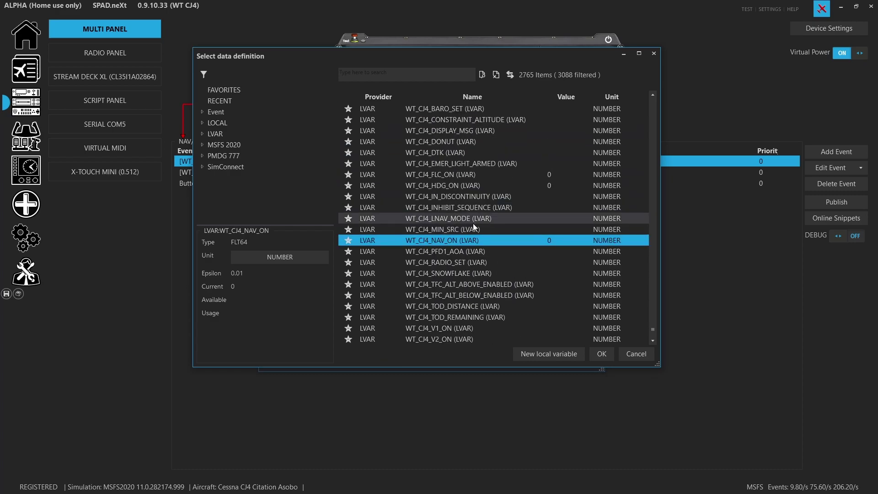
{"action": "scroll", "coordinate": [467, 206], "scroll_direction": "up", "scroll_amount": 2}
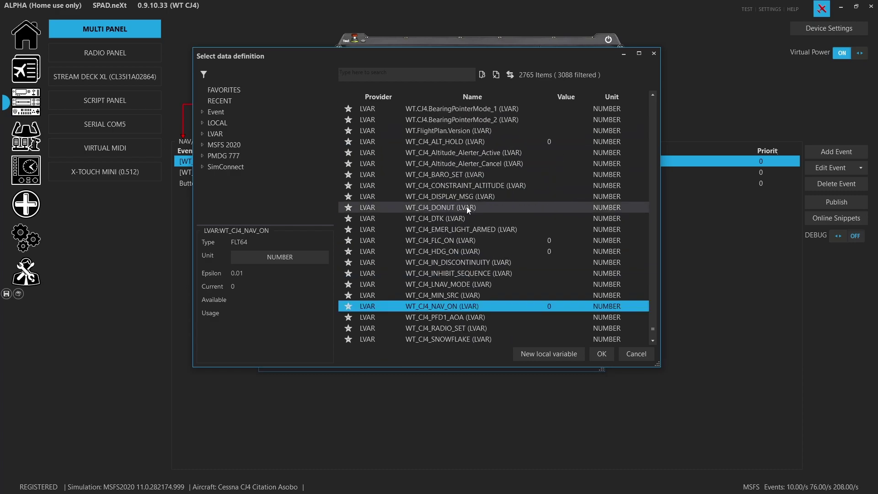
{"action": "left_click", "coordinate": [637, 354]}
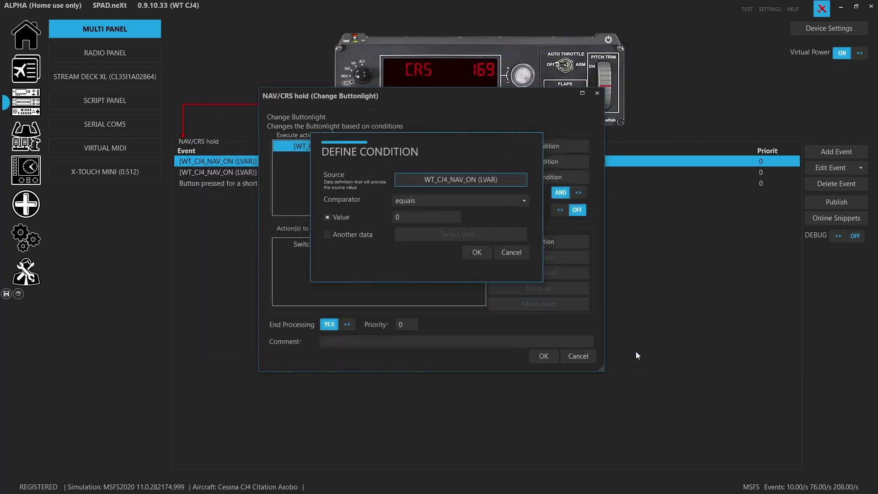
{"action": "left_click", "coordinate": [513, 251]}
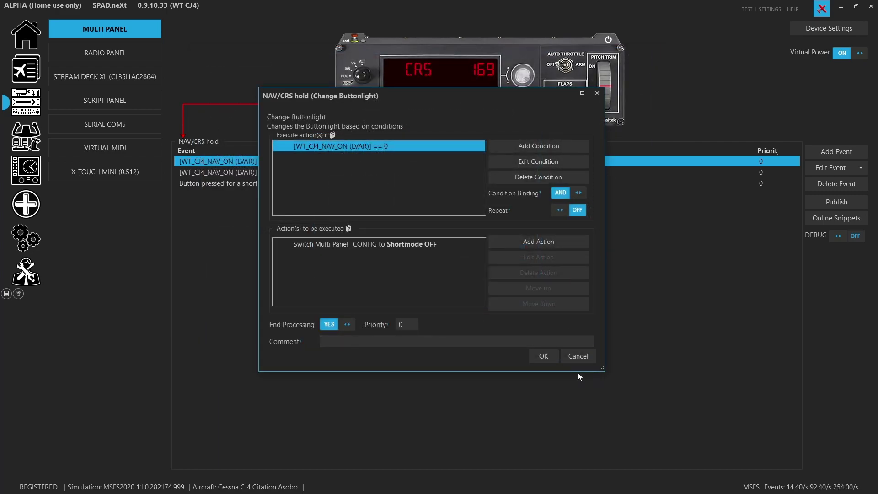
{"action": "left_click", "coordinate": [582, 359]}
{"action": "left_click", "coordinate": [448, 184]}
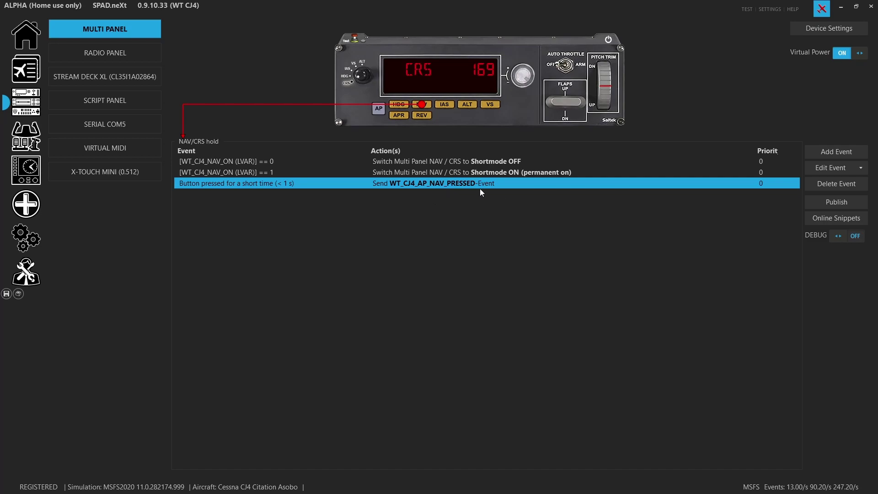
- Review the IAS, Altitude Hold and V/S hold events, ending on Approach mode
{"action": "left_click", "coordinate": [444, 105]}
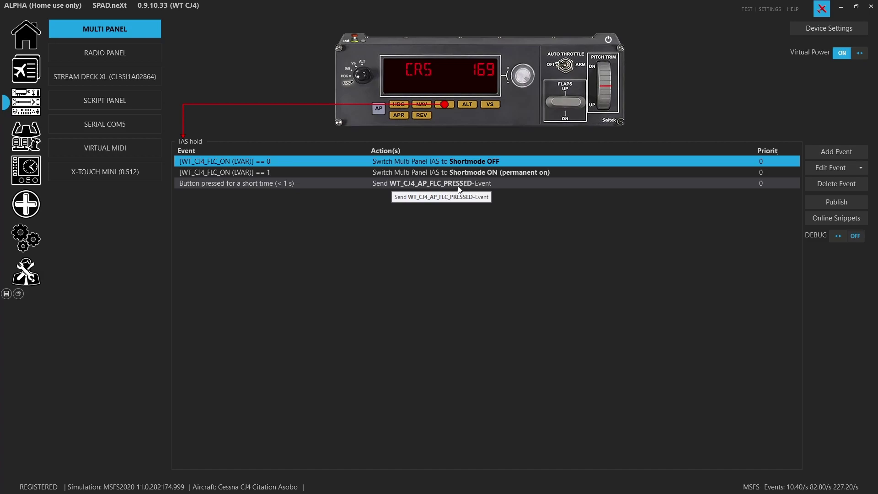
{"action": "left_click", "coordinate": [470, 110]}
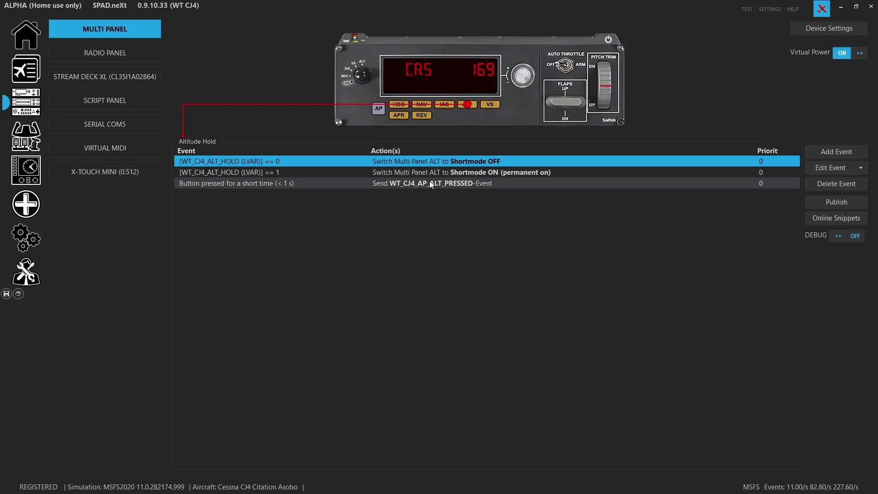
{"action": "left_click", "coordinate": [490, 105]}
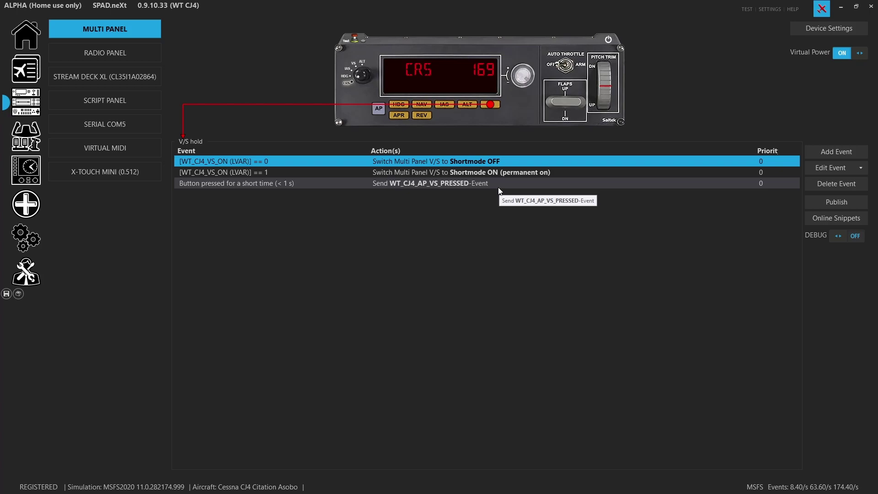
{"action": "left_click", "coordinate": [400, 115]}
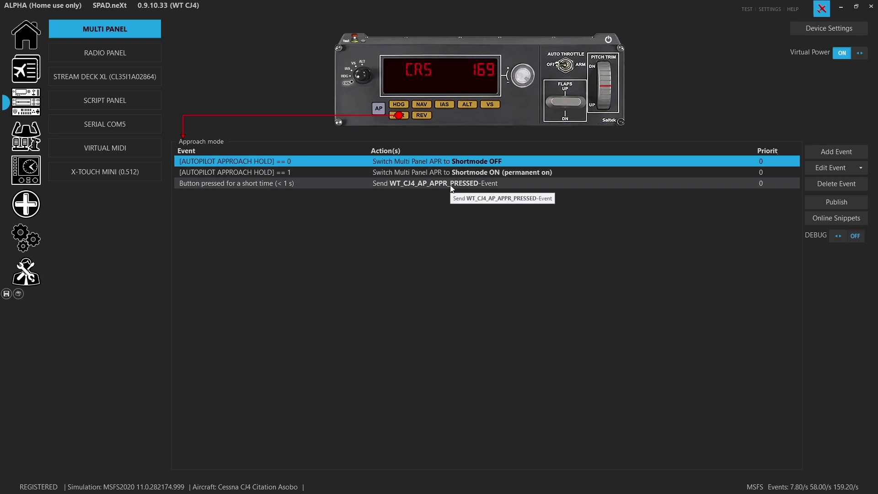
- Check the Glideslope/reverse approach events, then display the Autothrottle arm events
{"action": "left_click", "coordinate": [430, 120]}
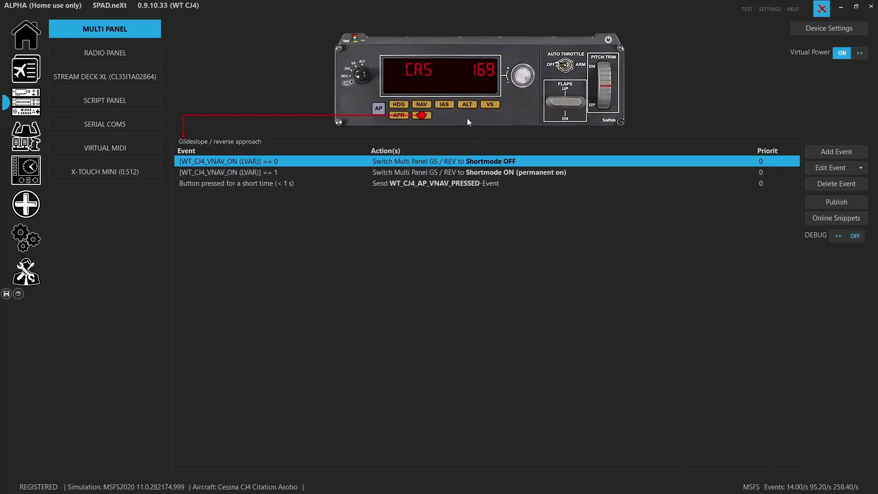
{"action": "left_click", "coordinate": [406, 122]}
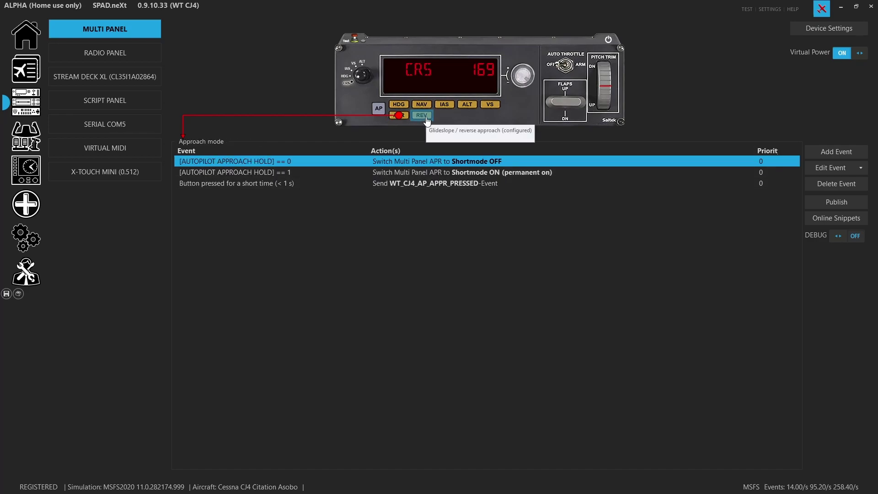
{"action": "left_click", "coordinate": [428, 120]}
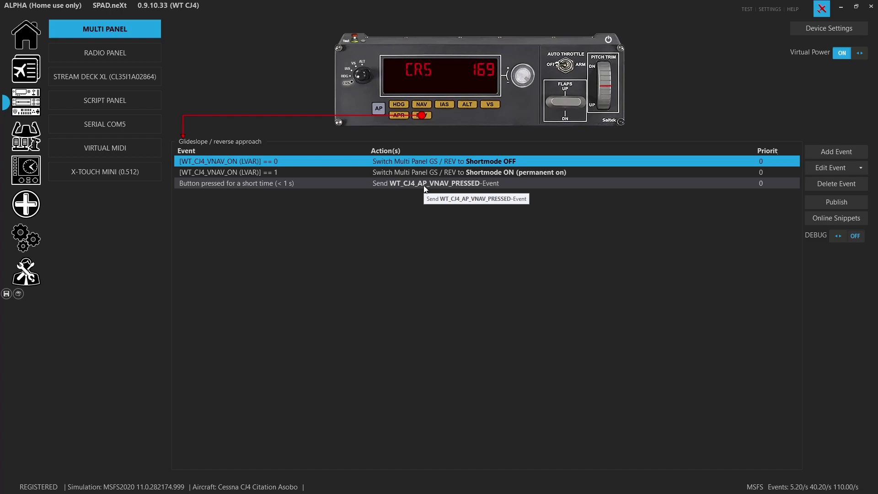
{"action": "left_click", "coordinate": [562, 65]}
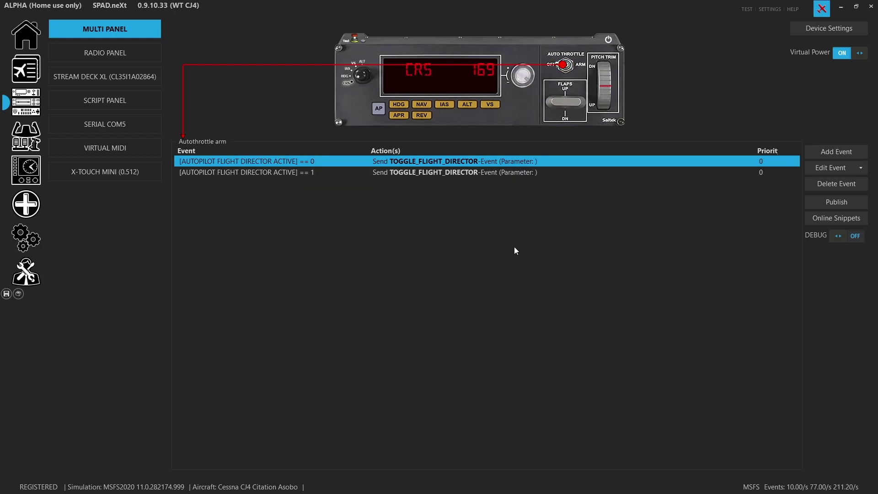
- Inspect the Autothrottle arm switched-on (FLIGHT DIRECTOR ACTIVE == 0) and switched-off (== 1) events unchanged
{"action": "double_click", "coordinate": [469, 165]}
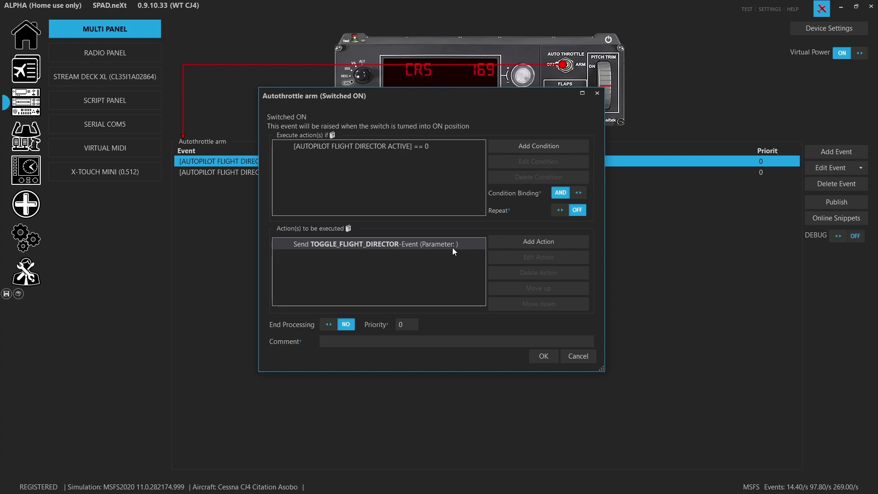
{"action": "left_click", "coordinate": [392, 143]}
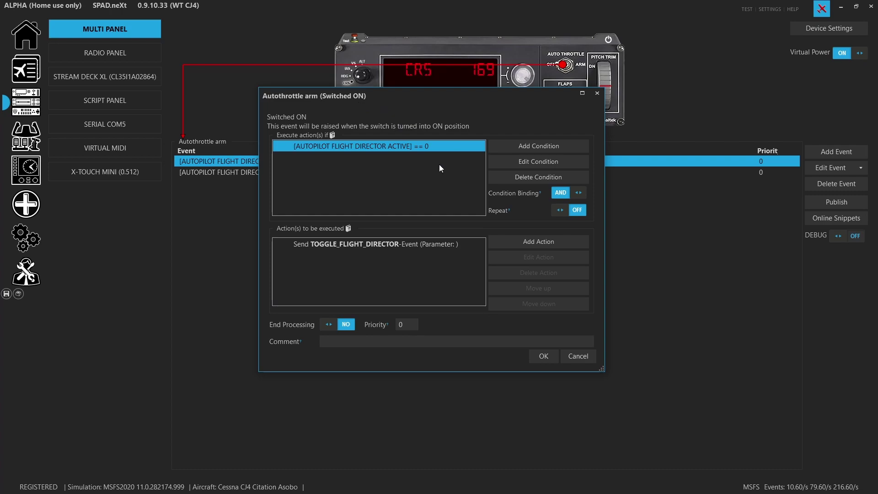
{"action": "double_click", "coordinate": [401, 146]}
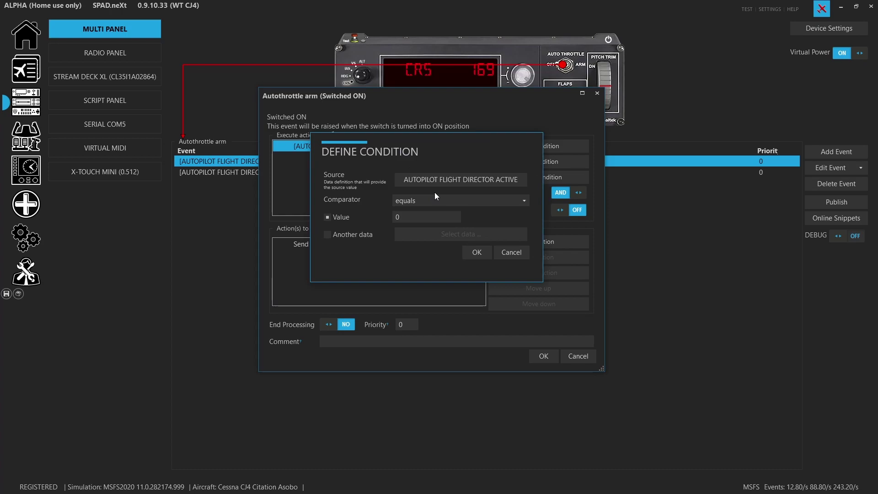
{"action": "left_click", "coordinate": [518, 252]}
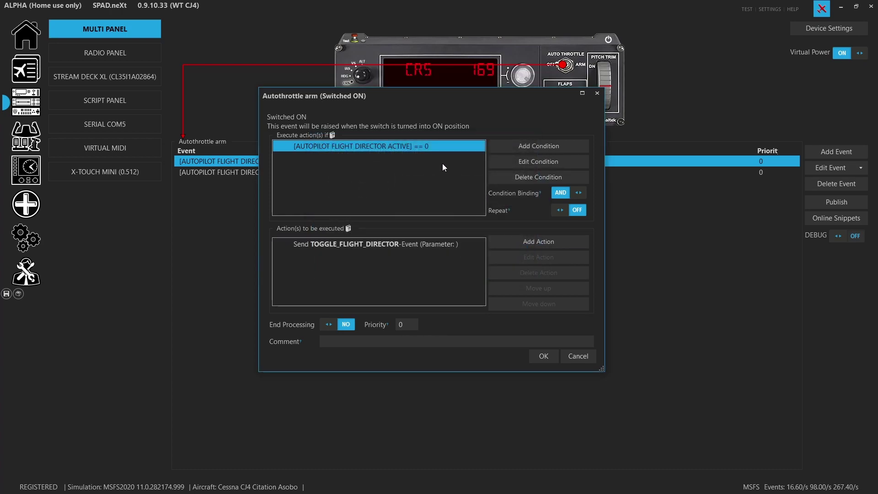
{"action": "left_click", "coordinate": [579, 355]}
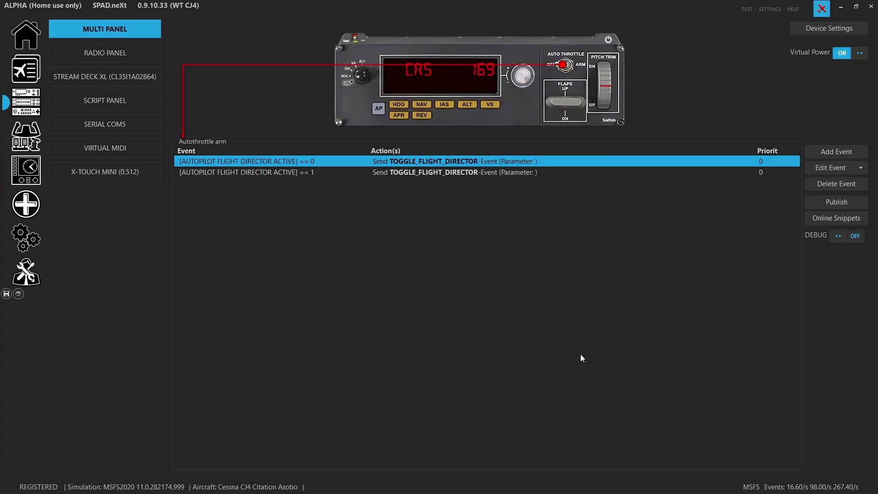
{"action": "left_click", "coordinate": [303, 174]}
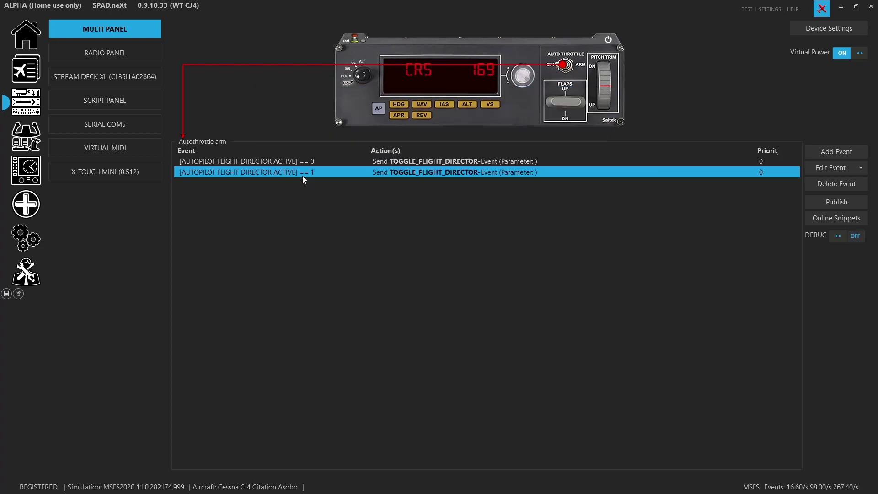
{"action": "double_click", "coordinate": [303, 176]}
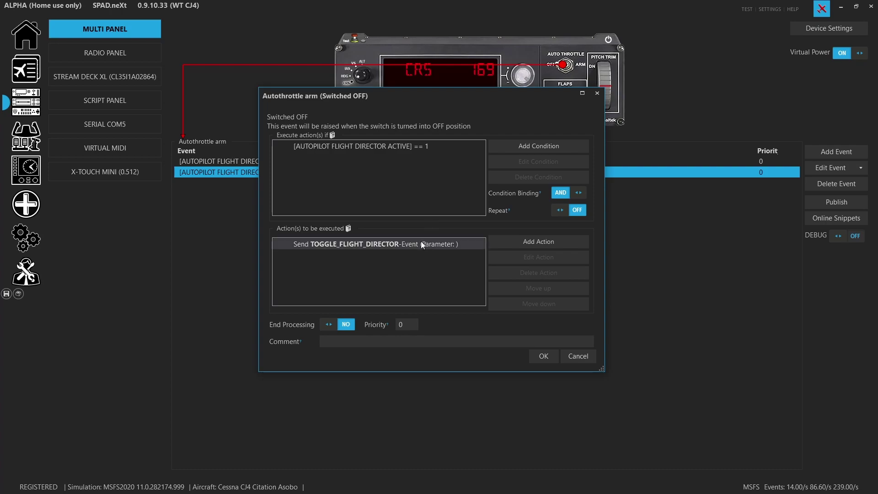
{"action": "left_click", "coordinate": [584, 362]}
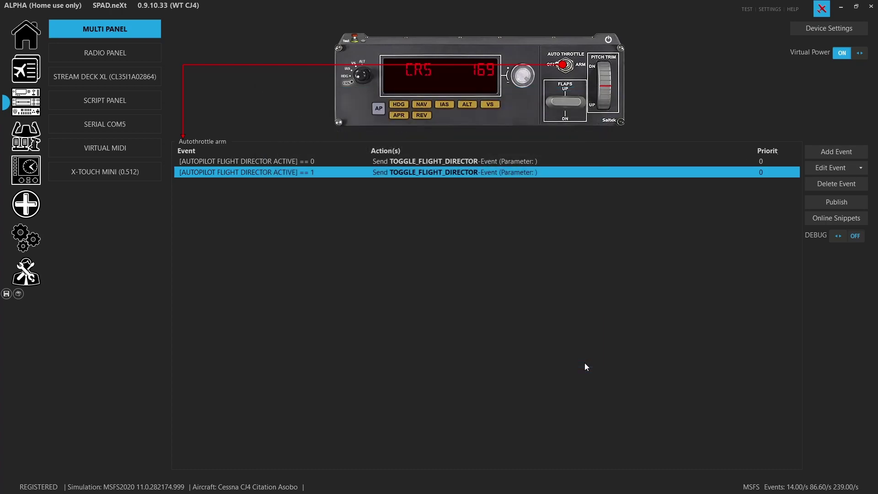
- Review the flaps lever's long-press Flaps UP event, then bring up the pitch trim wheel's events
{"action": "left_click", "coordinate": [566, 110]}
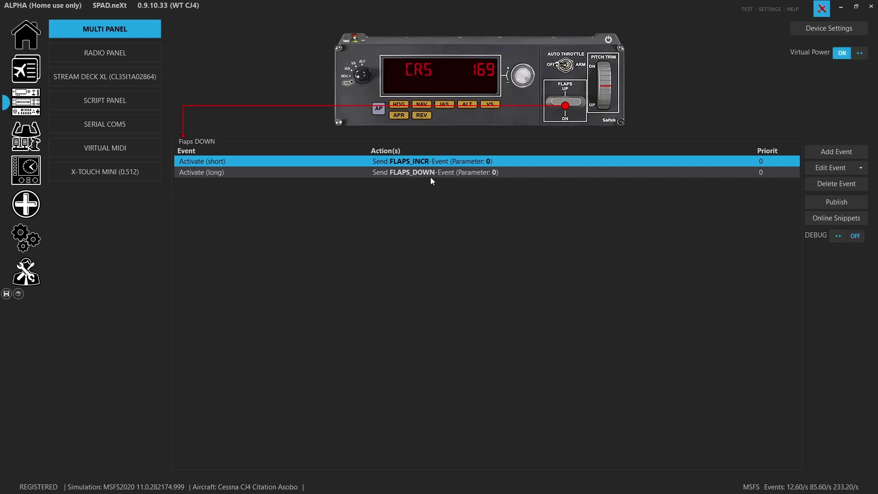
{"action": "left_click", "coordinate": [575, 91]}
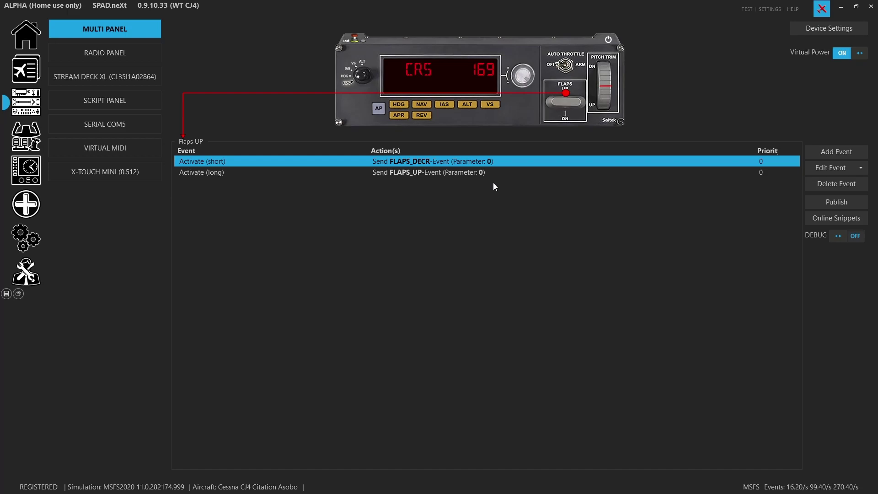
{"action": "left_click", "coordinate": [477, 172]}
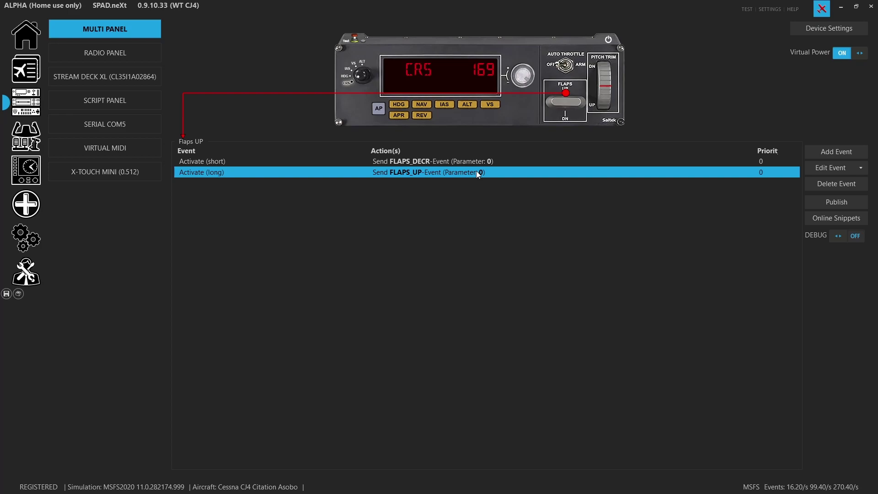
{"action": "left_click", "coordinate": [591, 73]}
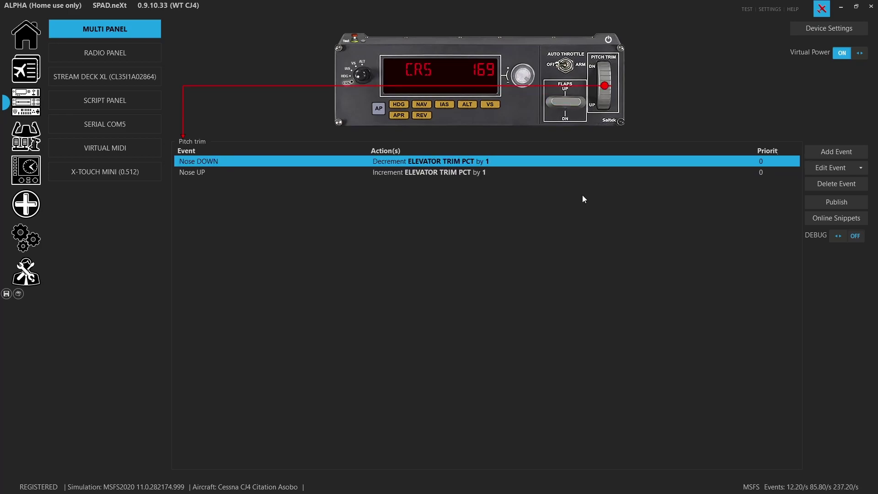
- Check the Nose DOWN elevator trim decrement action and switch acceleration ON for Nose DOWN
{"action": "double_click", "coordinate": [475, 163]}
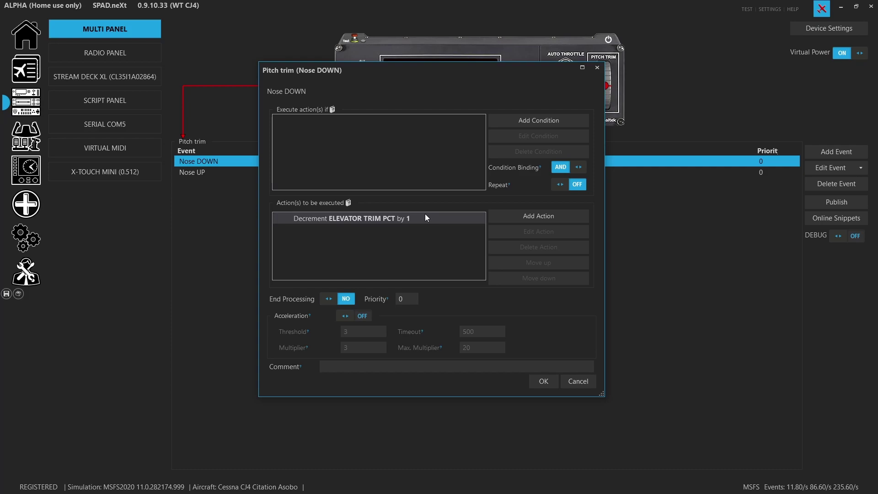
{"action": "double_click", "coordinate": [404, 217]}
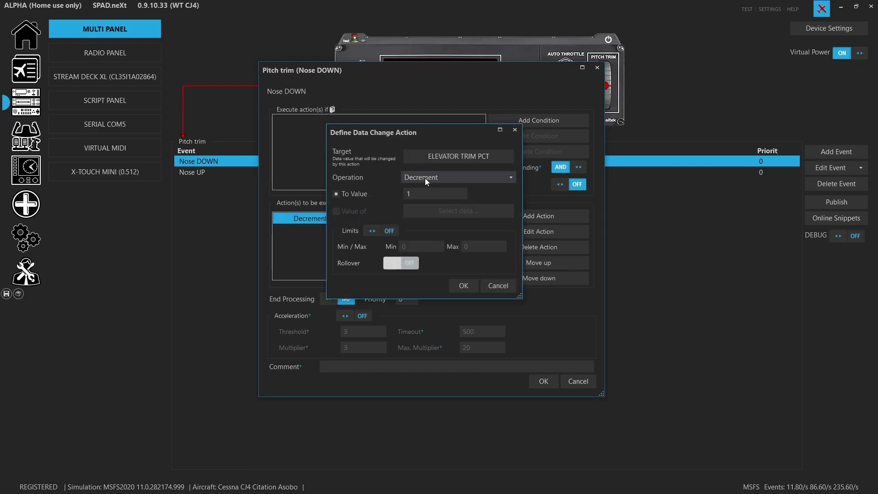
{"action": "left_click", "coordinate": [490, 292]}
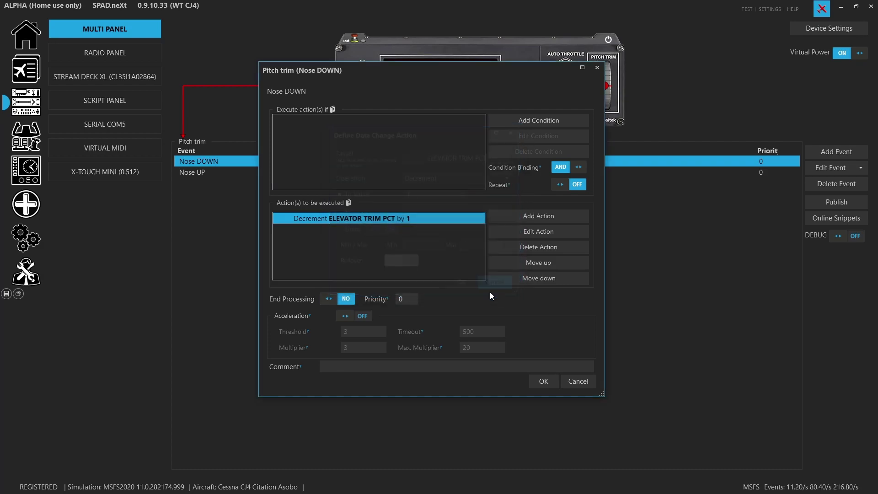
{"action": "left_click", "coordinate": [343, 315]}
{"action": "left_click", "coordinate": [543, 382]}
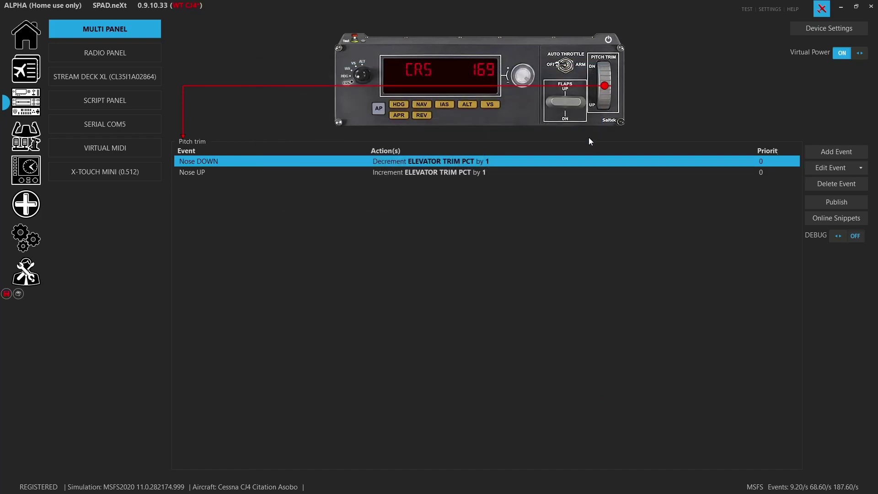
- Switch acceleration ON for the Nose UP pitch trim event as well
{"action": "double_click", "coordinate": [449, 176]}
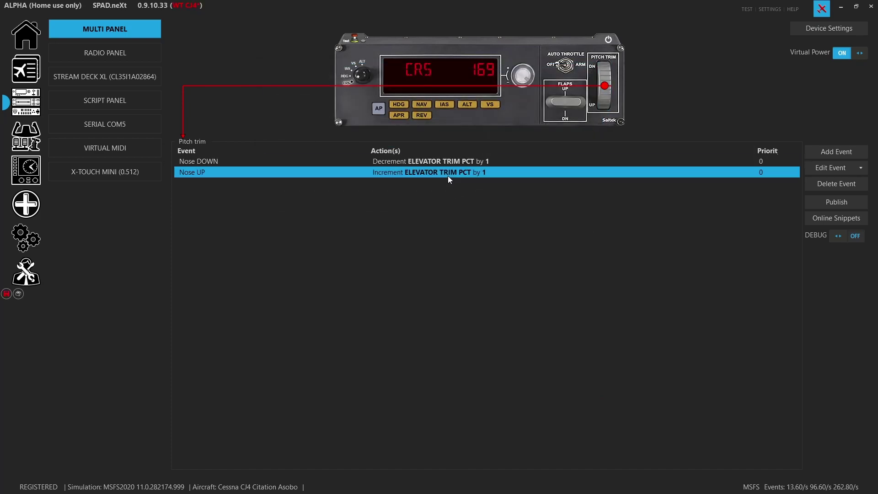
{"action": "left_click", "coordinate": [346, 316]}
{"action": "left_click", "coordinate": [540, 381]}
- Save the WT CJ4 profile from the sidebar save icon
{"action": "left_click", "coordinate": [5, 295]}
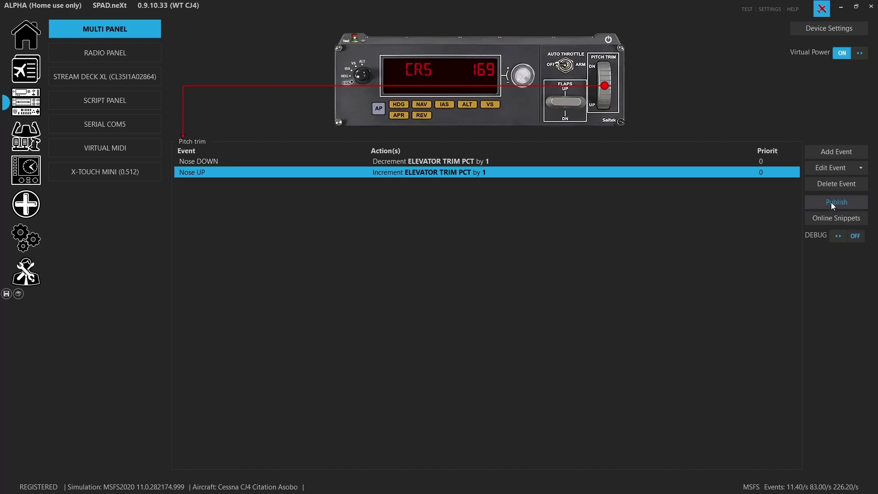
- Start a snippet named 'MSFS WT CJ4 MultiPanel AP ver2' with a pasted description
{"action": "left_click", "coordinate": [455, 87]}
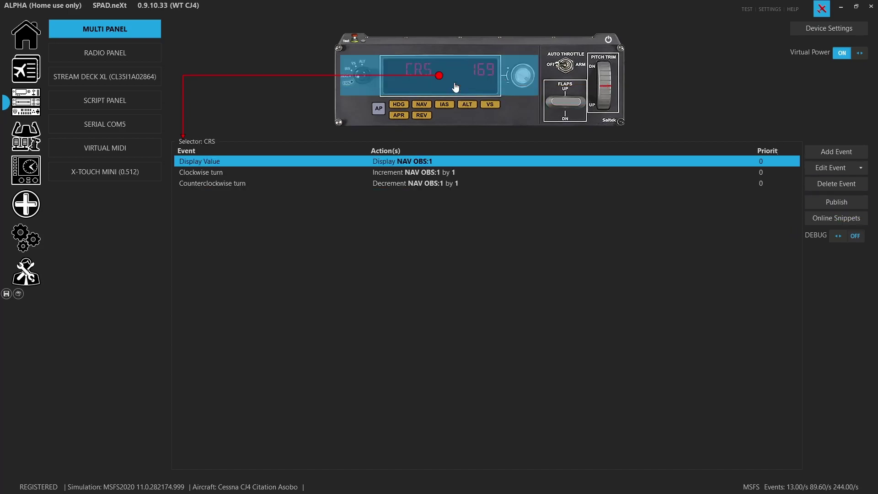
{"action": "left_click", "coordinate": [831, 198]}
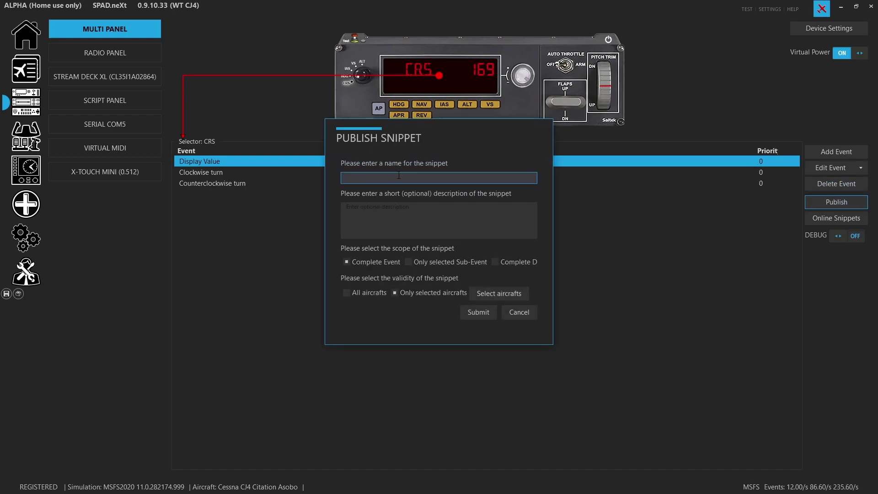
{"action": "type", "text": "MSFS WT CJ4 MultiPanel AP ver2"}
{"action": "key", "text": "Tab"}
{"action": "key", "text": "ctrl+v"}
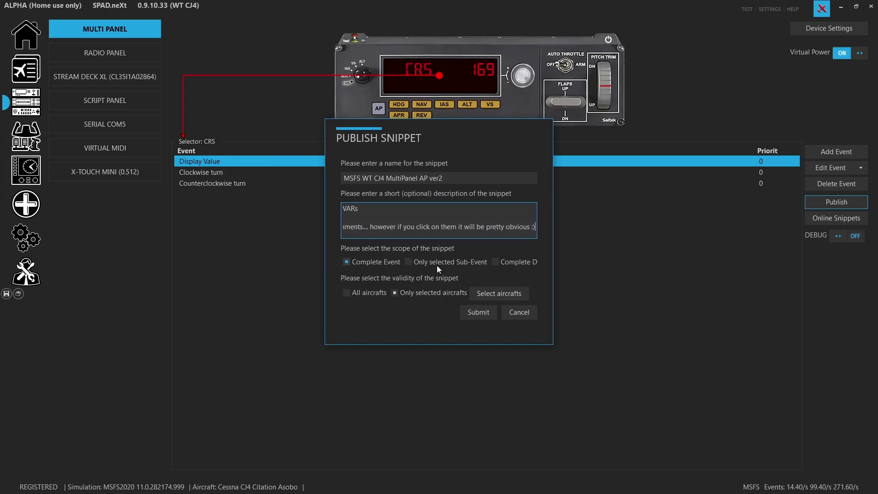
- Publish it with Complete Device scope for the Cessna CJ4 Citation Asobo
{"action": "left_click", "coordinate": [494, 262]}
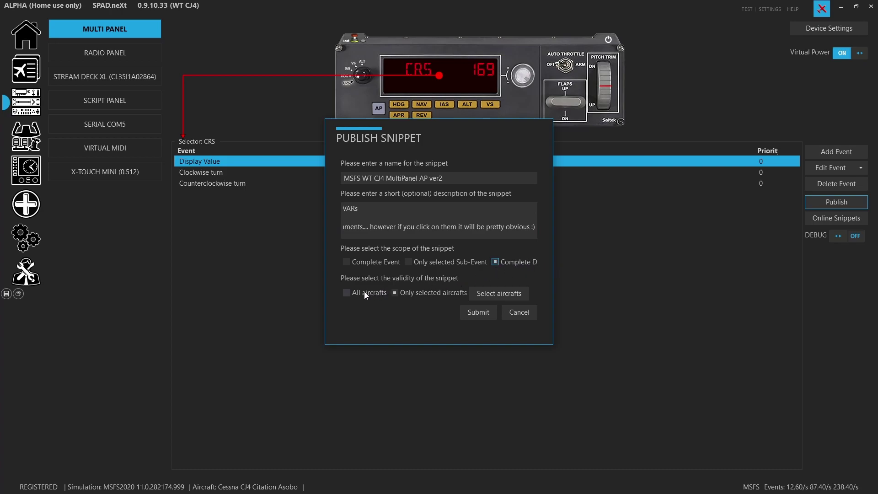
{"action": "left_click", "coordinate": [490, 295]}
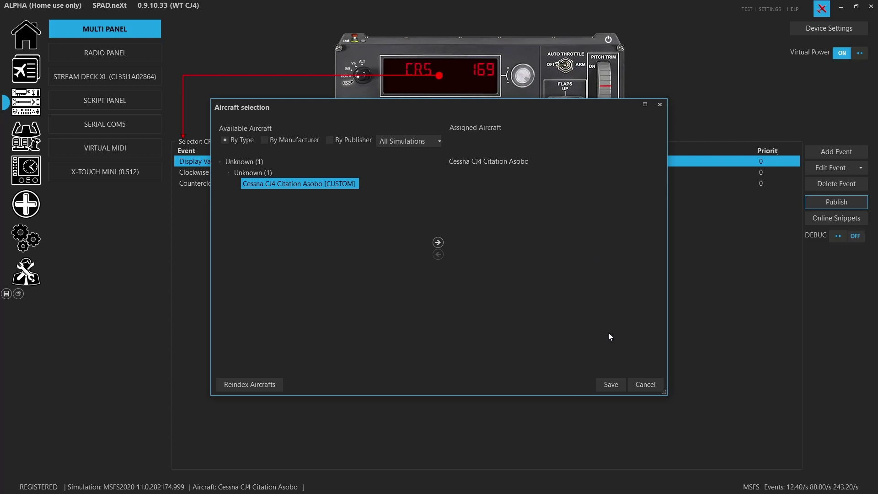
{"action": "left_click", "coordinate": [616, 383]}
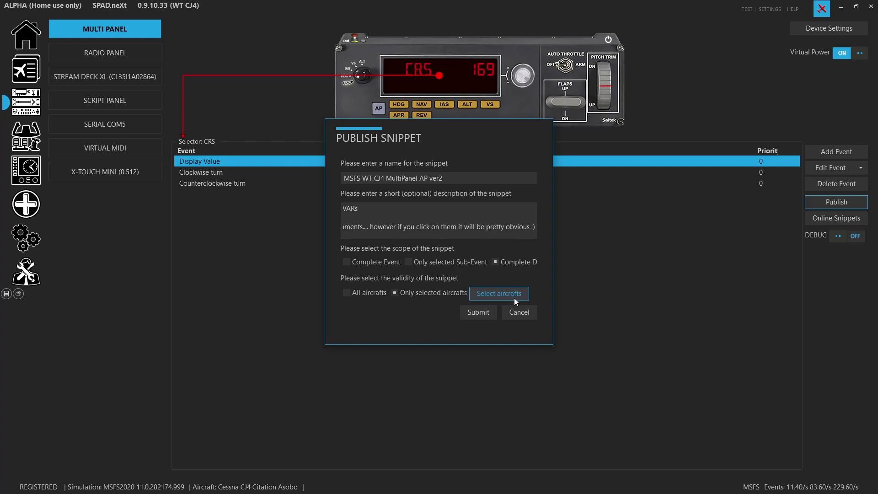
{"action": "left_click", "coordinate": [488, 313]}
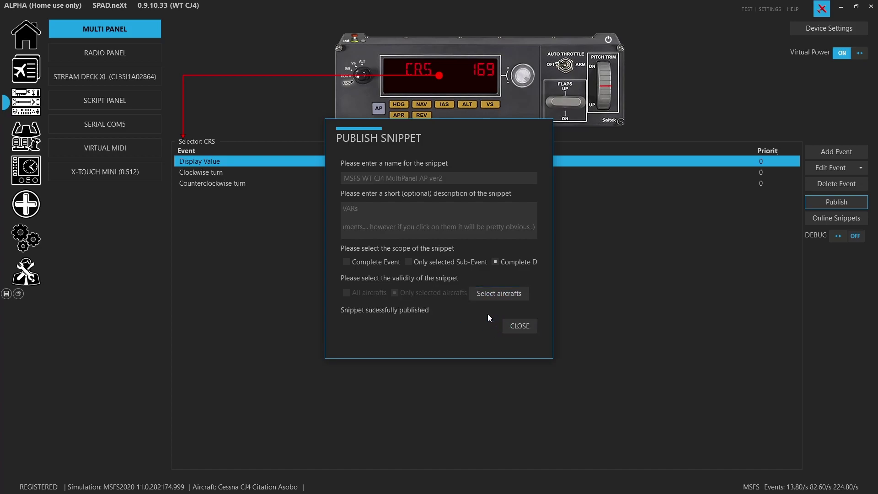
{"action": "left_click", "coordinate": [512, 327]}
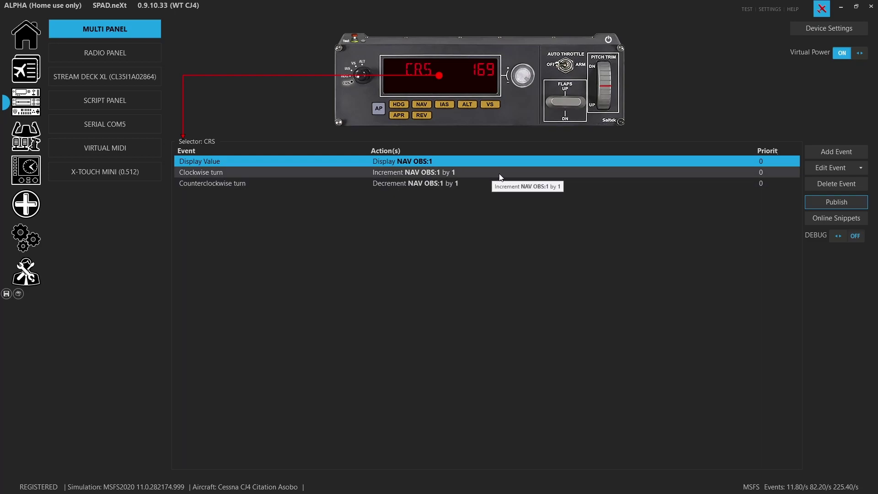
- Reselect the CRS display and list Complete Device snippets in Online Snippets
{"action": "left_click", "coordinate": [394, 182]}
{"action": "left_click", "coordinate": [285, 135]}
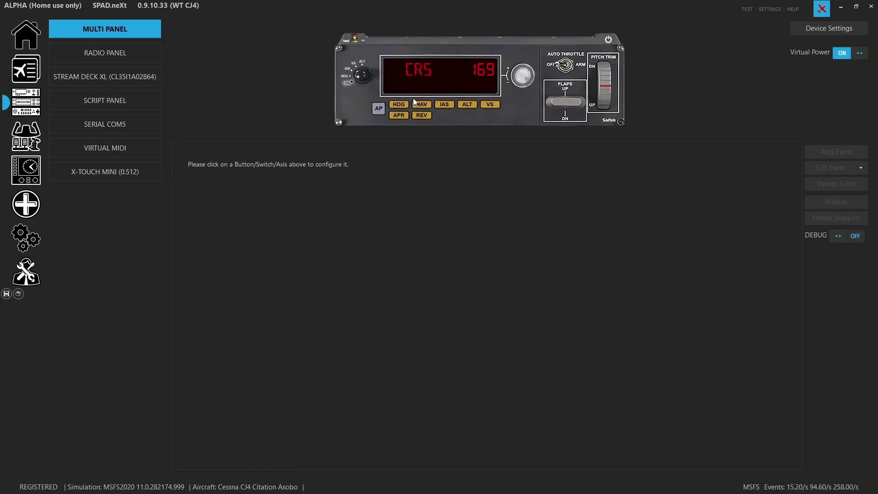
{"action": "left_click", "coordinate": [456, 69]}
{"action": "left_click", "coordinate": [854, 219]}
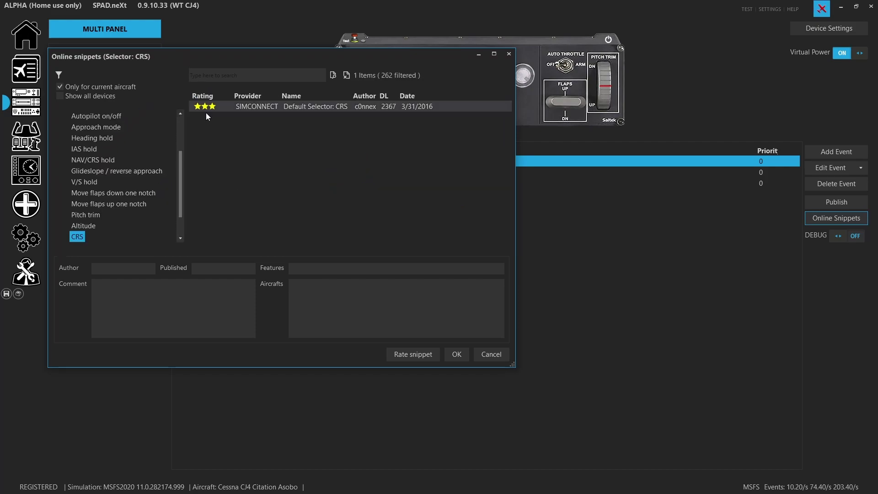
{"action": "scroll", "coordinate": [105, 183], "scroll_direction": "up", "scroll_amount": 3}
{"action": "left_click", "coordinate": [109, 136]}
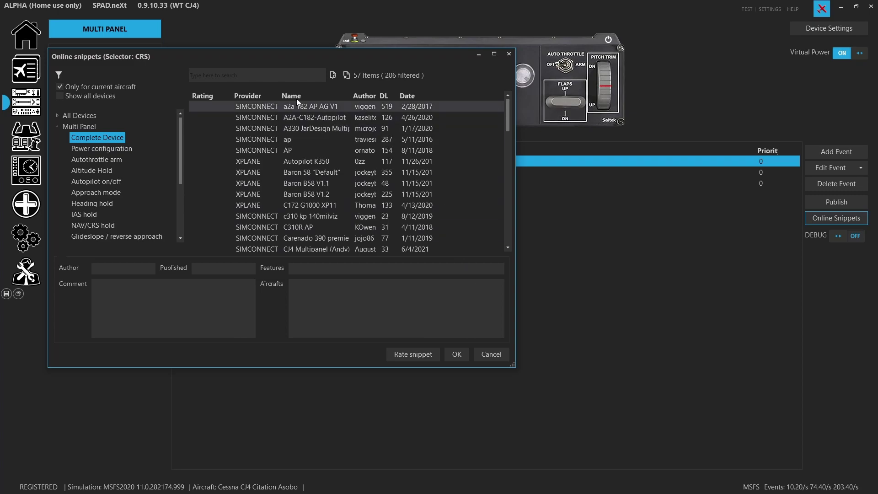
- Find the snippet by its author and import MSFS WT CJ4 MultiPanel AP ver2, replacing all events
{"action": "left_click", "coordinate": [285, 75]}
{"action": "type", "text": "lesoreill"}
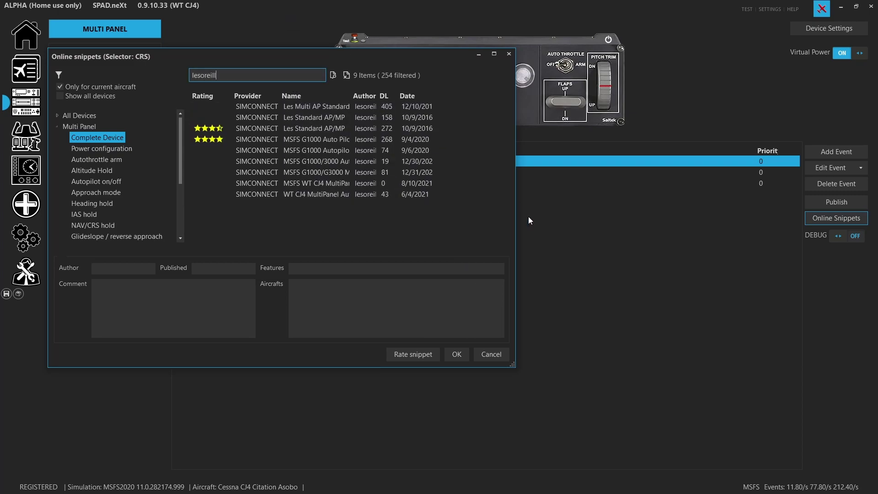
{"action": "left_click_drag", "start_coordinate": [516, 219], "coordinate": [632, 221]}
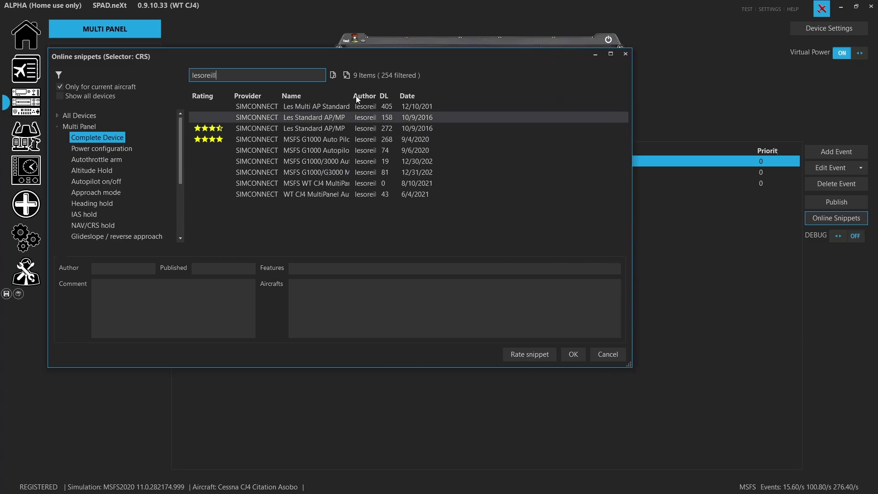
{"action": "left_click_drag", "start_coordinate": [351, 95], "coordinate": [415, 95]}
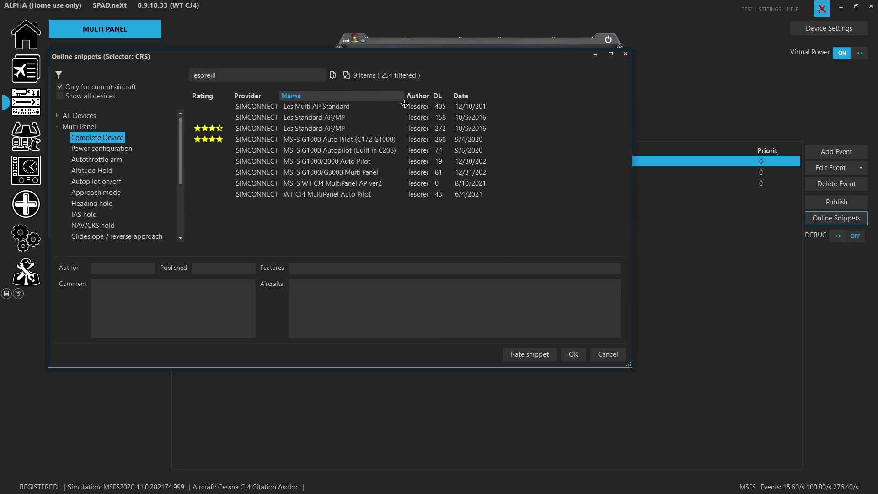
{"action": "left_click", "coordinate": [364, 185]}
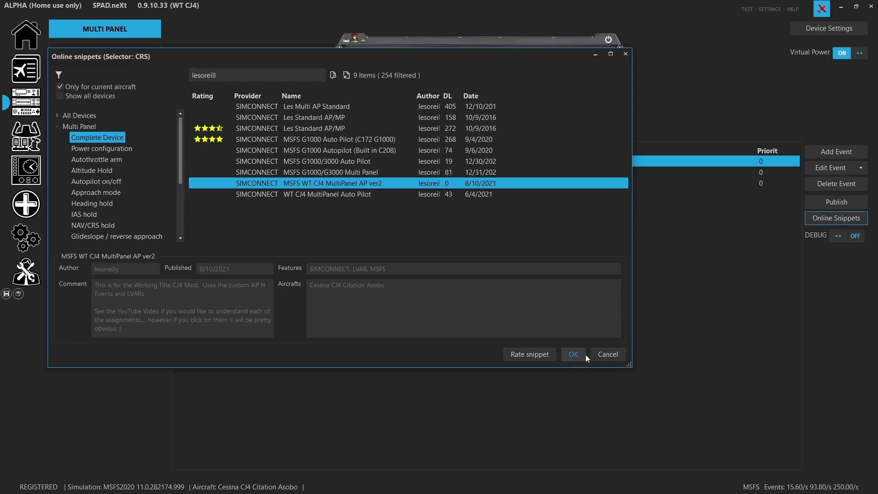
{"action": "double_click", "coordinate": [364, 184]}
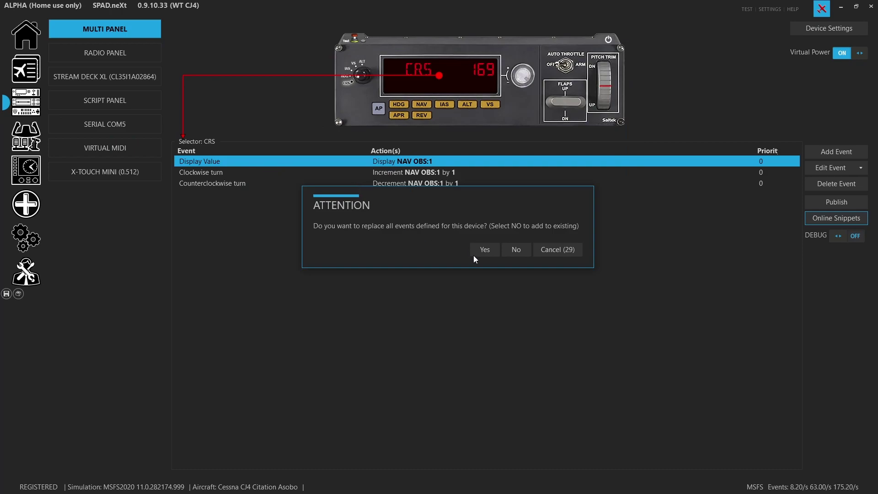
{"action": "left_click", "coordinate": [485, 251]}
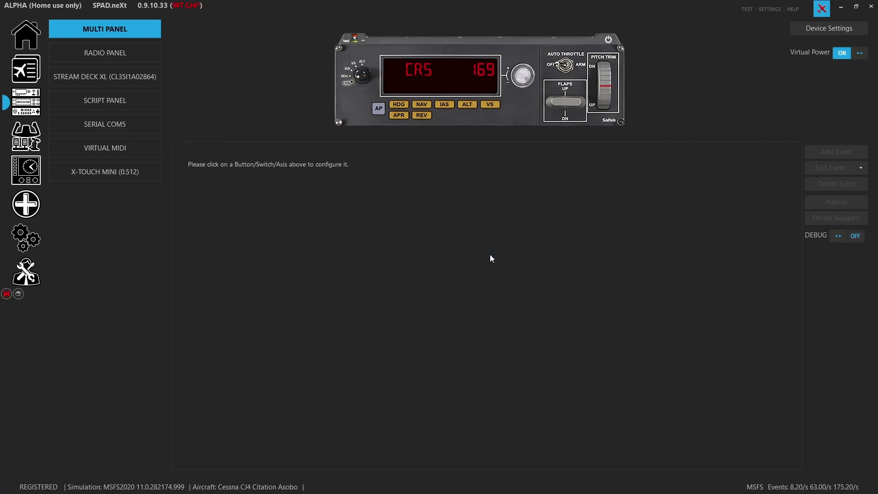